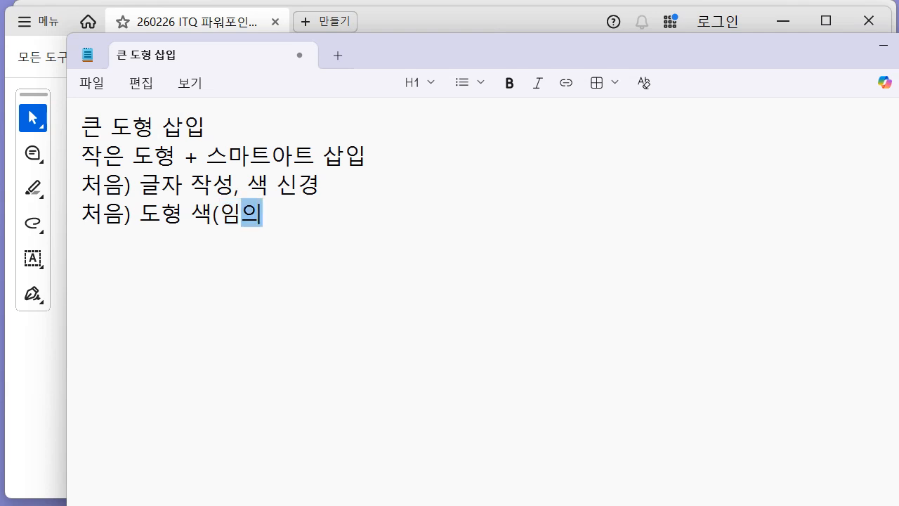
- Complete the shape colour note with "- 똑같이 제작 X" and start another note line reading "처음) 글꼴"
{"action": "type", "text": "- 똑같이 제작 X "}
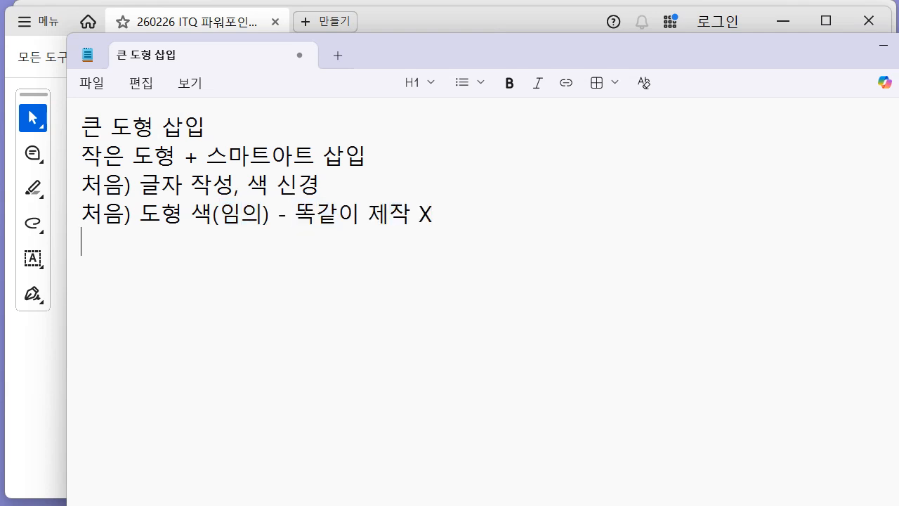
{"action": "type", "text": "처음)"}
{"action": "type", "text": " 글ㄲ"}
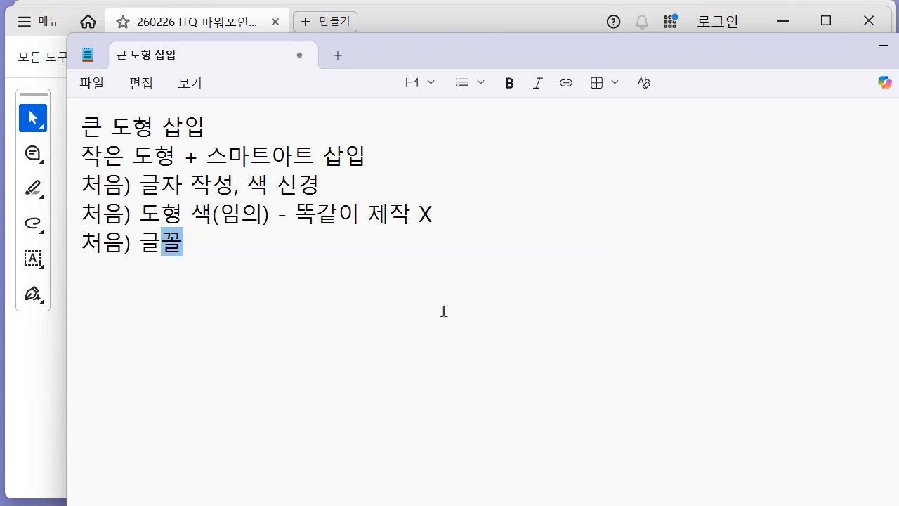
- Check the sample slide in the PDF, then in PowerPoint title slide 6 "4. 양자컴퓨터 활용사례" and delete its empty content placeholder
{"action": "key", "text": "alt+Tab"}
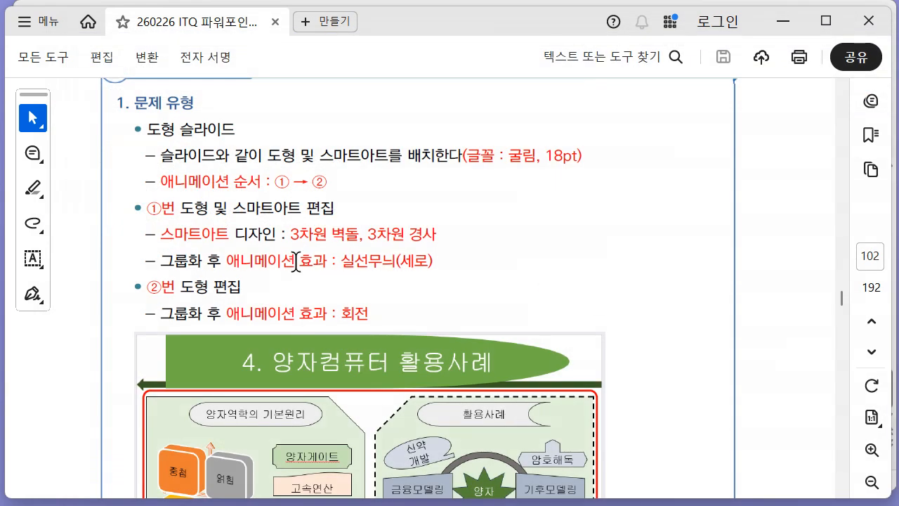
{"action": "scroll", "coordinate": [685, 243], "scroll_direction": "down", "scroll_amount": 3}
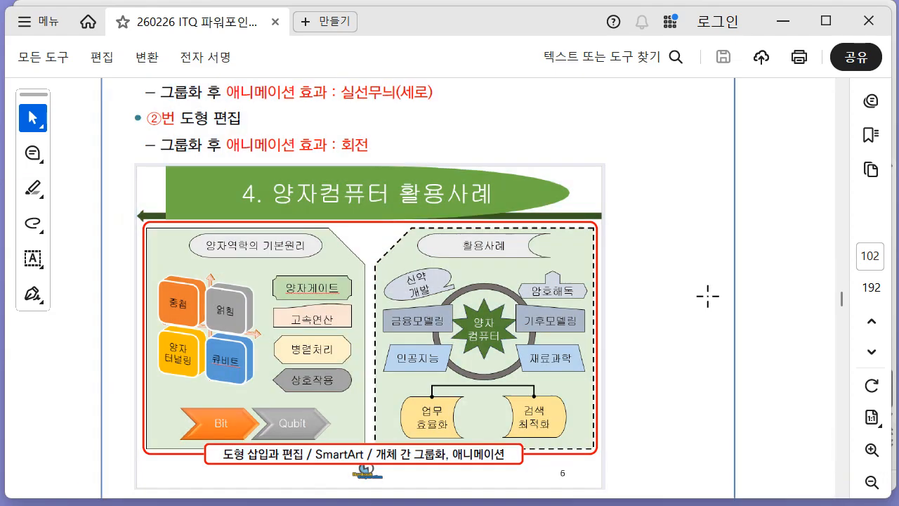
{"action": "key", "text": "alt+Tab"}
{"action": "left_click", "coordinate": [453, 195]}
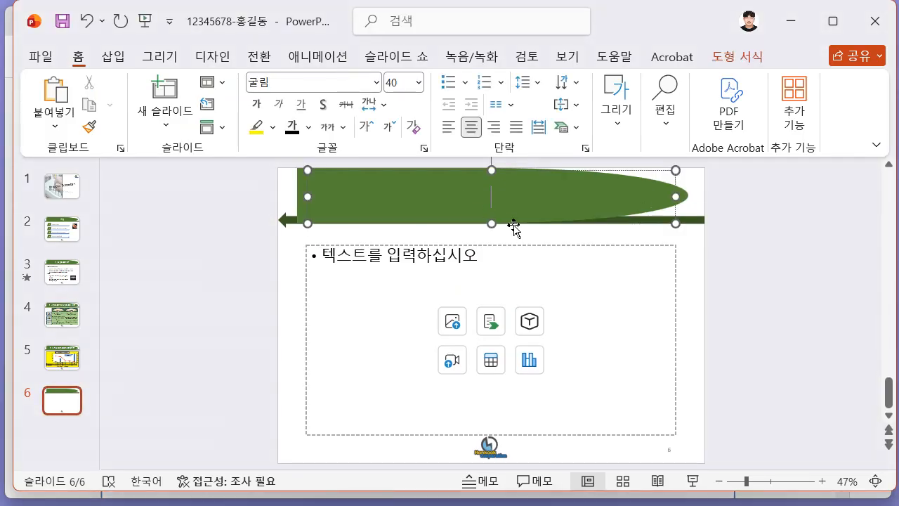
{"action": "key", "text": "alt+Tab"}
{"action": "key", "text": "alt+Tab"}
{"action": "type", "text": "4. 양자커뮤퓨터"}
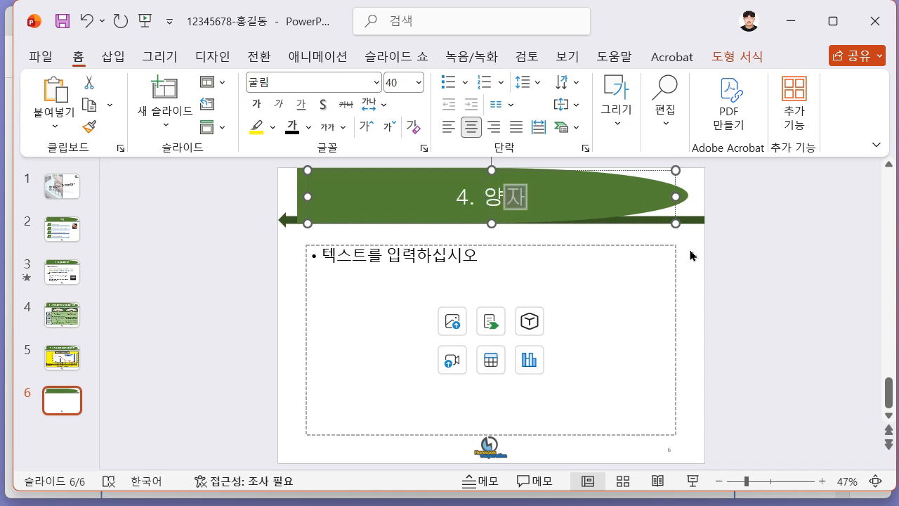
{"action": "key", "text": "BackSpace"}
{"action": "key", "text": "BackSpace"}
{"action": "key", "text": "BackSpace"}
{"action": "key", "text": "BackSpace"}
{"action": "key", "text": "BackSpace"}
{"action": "type", "text": "컴퓨터 활용사례"}
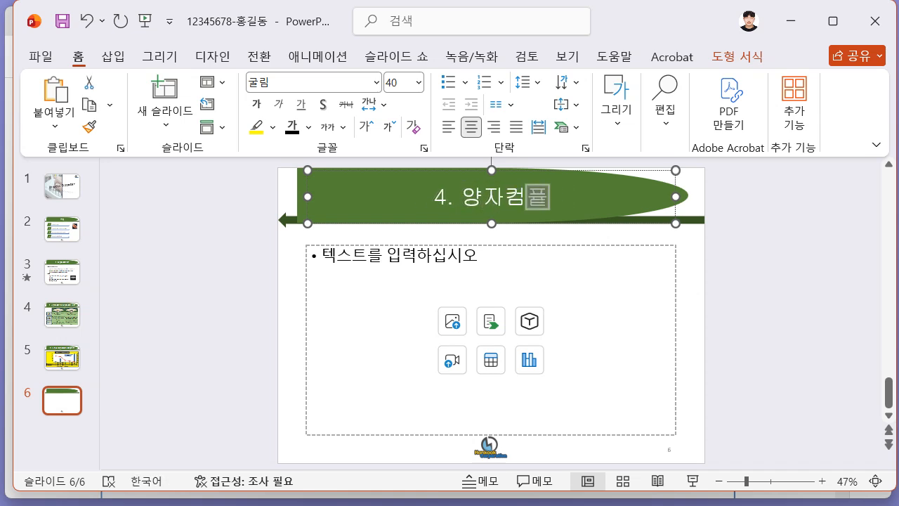
{"action": "left_click", "coordinate": [620, 246]}
{"action": "key", "text": "Delete"}
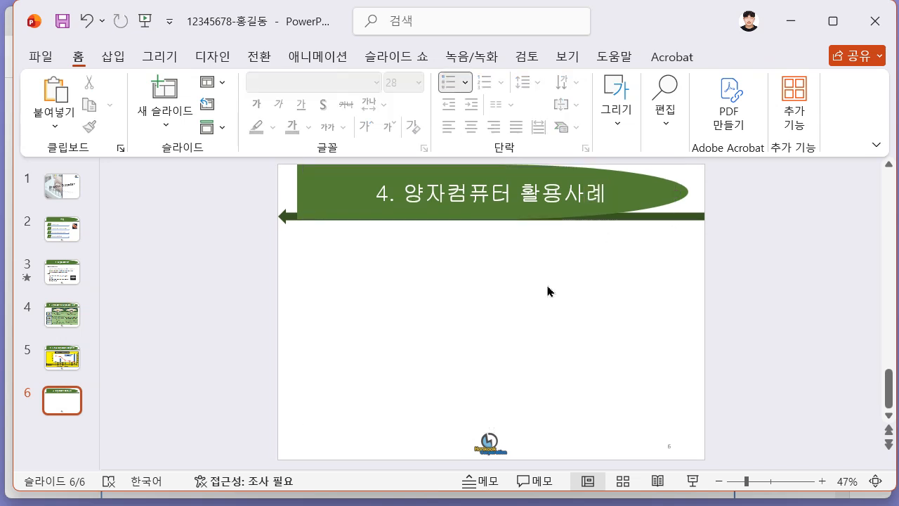
- Insert a rectangle with one snipped corner and enlarge it to fill the left half of the slide below the title
{"action": "left_click", "coordinate": [113, 57]}
{"action": "left_click", "coordinate": [320, 116]}
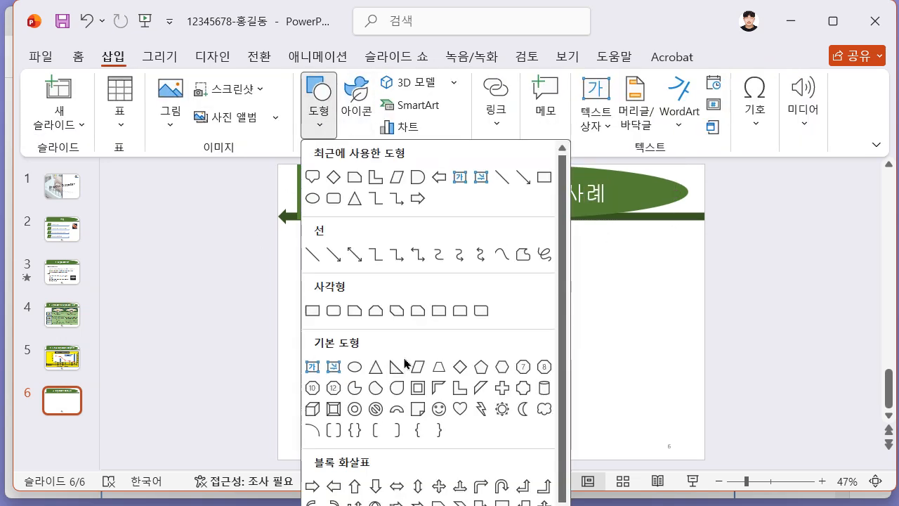
{"action": "left_click", "coordinate": [404, 363]}
{"action": "left_click_drag", "start_coordinate": [304, 244], "coordinate": [422, 345]}
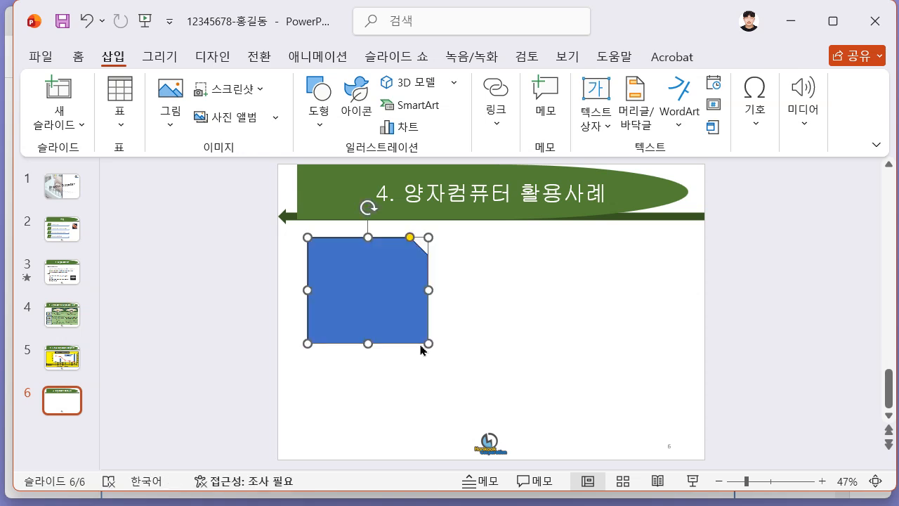
{"action": "left_click_drag", "start_coordinate": [353, 293], "coordinate": [333, 288]}
{"action": "left_click_drag", "start_coordinate": [411, 291], "coordinate": [484, 290]}
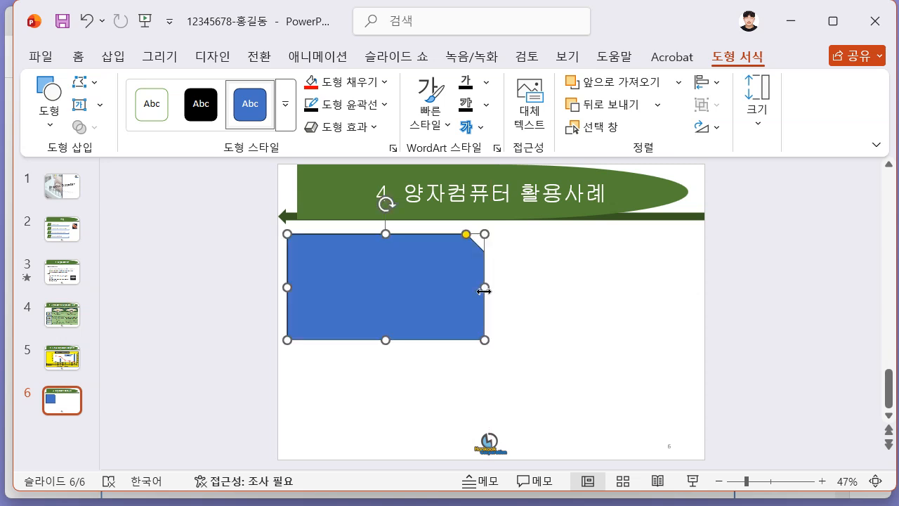
{"action": "left_click_drag", "start_coordinate": [386, 339], "coordinate": [391, 419]}
- Compare with the PDF sample and fill the snipped-corner rectangle with the lightest theme green
{"action": "key", "text": "alt+Tab"}
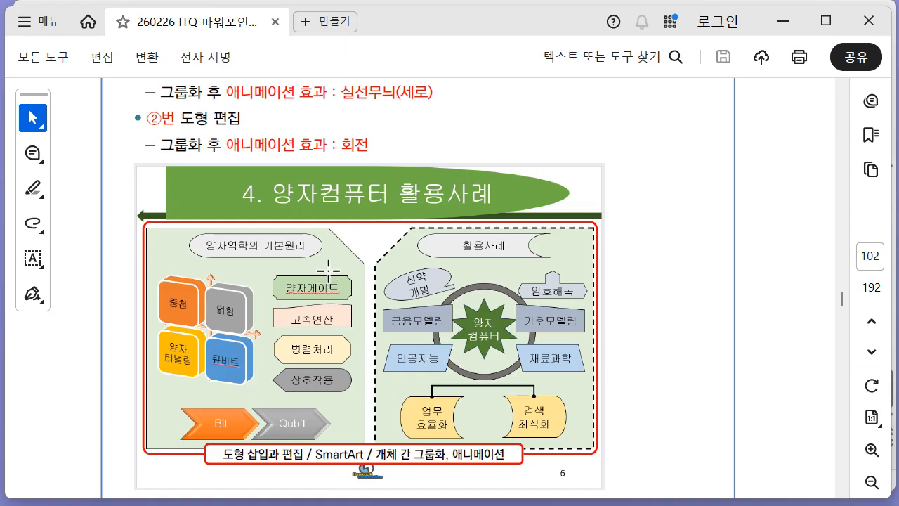
{"action": "key", "text": "alt+Tab"}
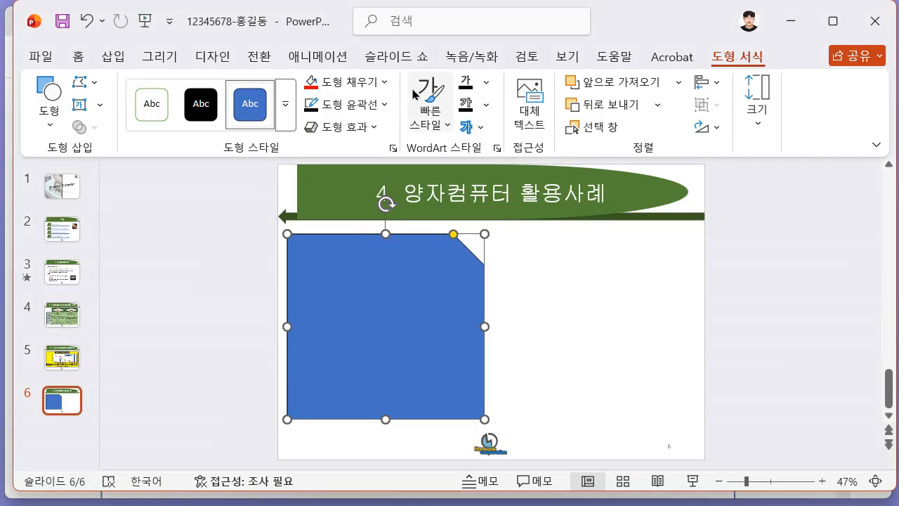
{"action": "left_click", "coordinate": [380, 82]}
{"action": "left_click", "coordinate": [525, 202]}
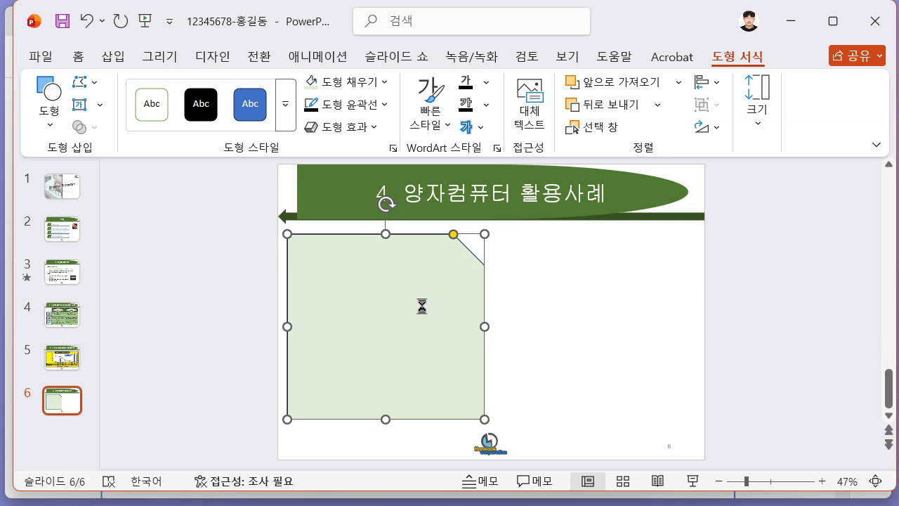
- Duplicate the green panel, rotate the copy so its snipped corner faces upper left, and place it on the slide's right half
{"action": "key", "text": "ctrl+v"}
{"action": "left_click_drag", "start_coordinate": [426, 314], "coordinate": [548, 328]}
{"action": "left_click_drag", "start_coordinate": [507, 218], "coordinate": [638, 263]}
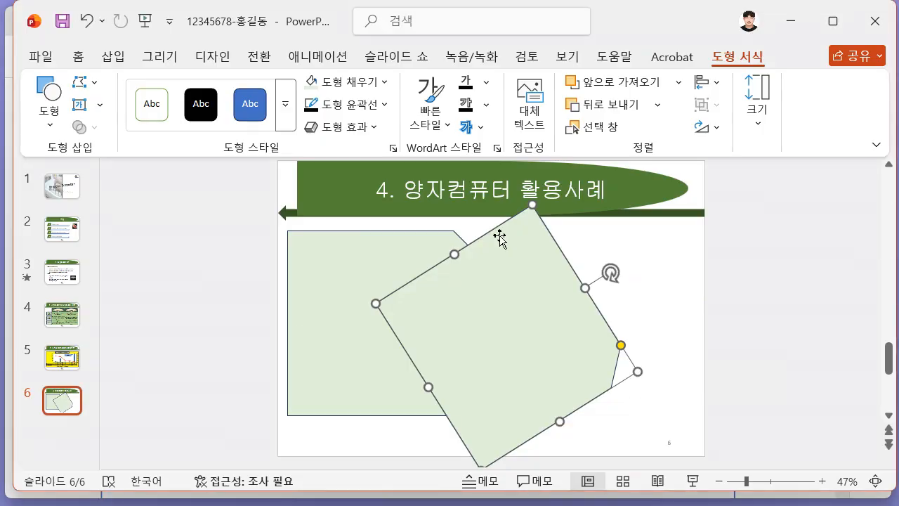
{"action": "left_click_drag", "start_coordinate": [613, 272], "coordinate": [420, 337]}
{"action": "left_click_drag", "start_coordinate": [496, 338], "coordinate": [583, 325]}
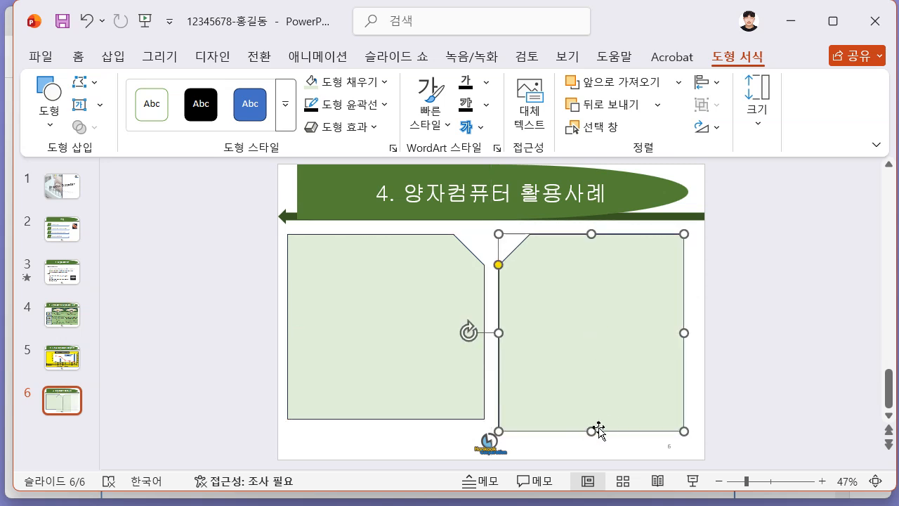
- Resize the right green panel to the same height and width as the left panel
{"action": "left_click_drag", "start_coordinate": [594, 431], "coordinate": [595, 419]}
{"action": "left_click_drag", "start_coordinate": [680, 329], "coordinate": [696, 327]}
{"action": "left_click", "coordinate": [723, 337]}
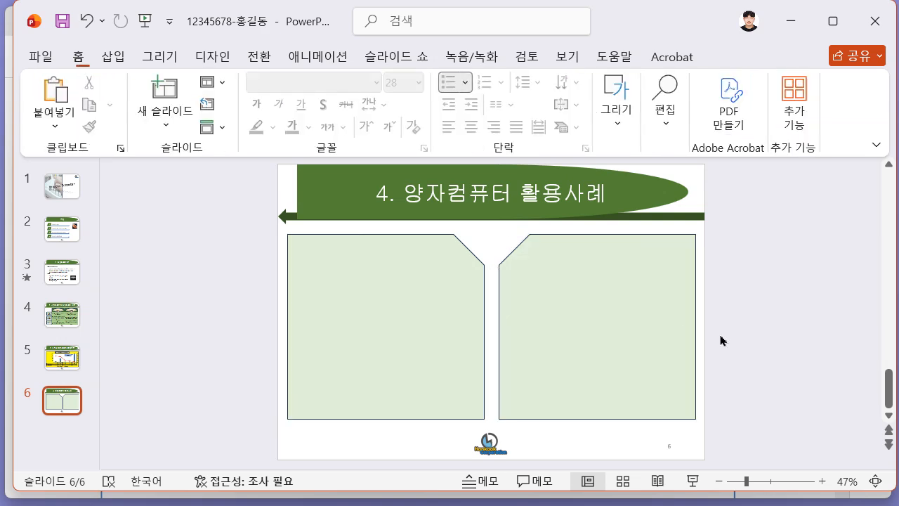
- Give the right green panel a dashed outline as in the PDF sample
{"action": "left_click", "coordinate": [589, 295]}
{"action": "key", "text": "alt+Tab"}
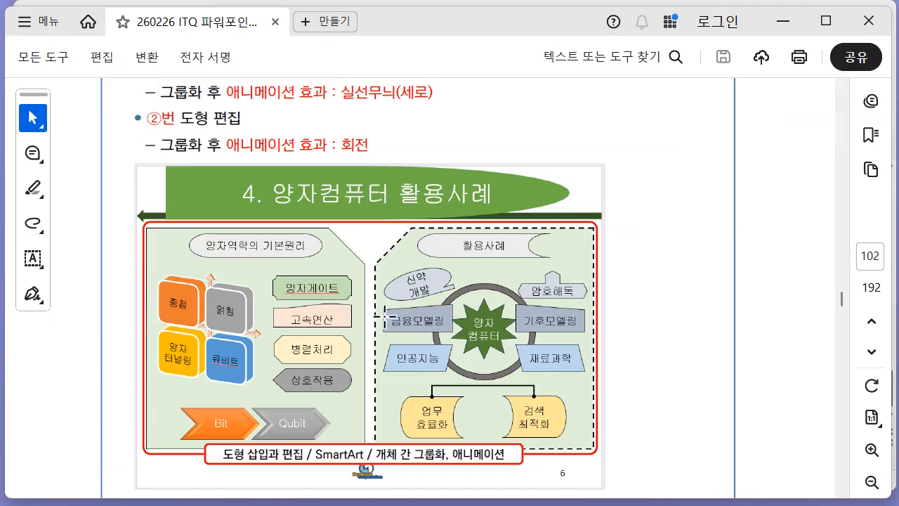
{"action": "key", "text": "alt+Tab"}
{"action": "left_click", "coordinate": [382, 107]}
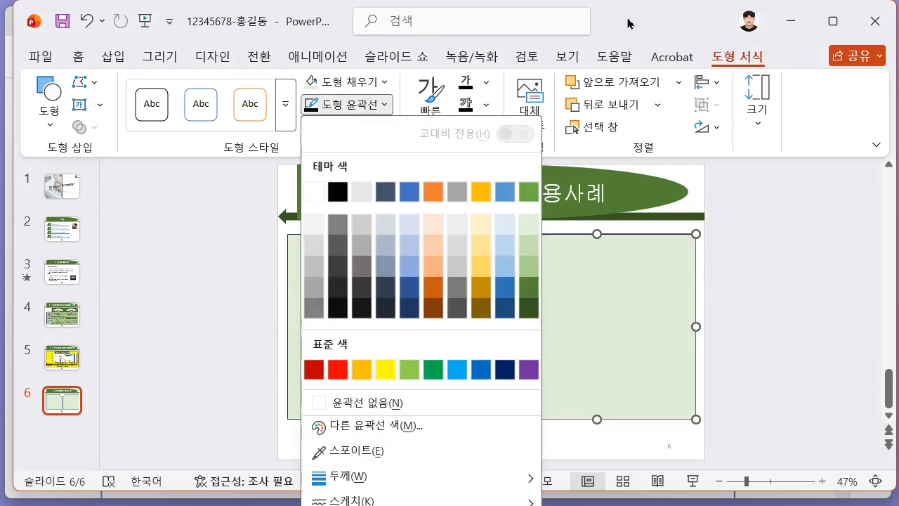
{"action": "left_click_drag", "start_coordinate": [629, 4], "coordinate": [631, 86]}
{"action": "left_click", "coordinate": [340, 27]}
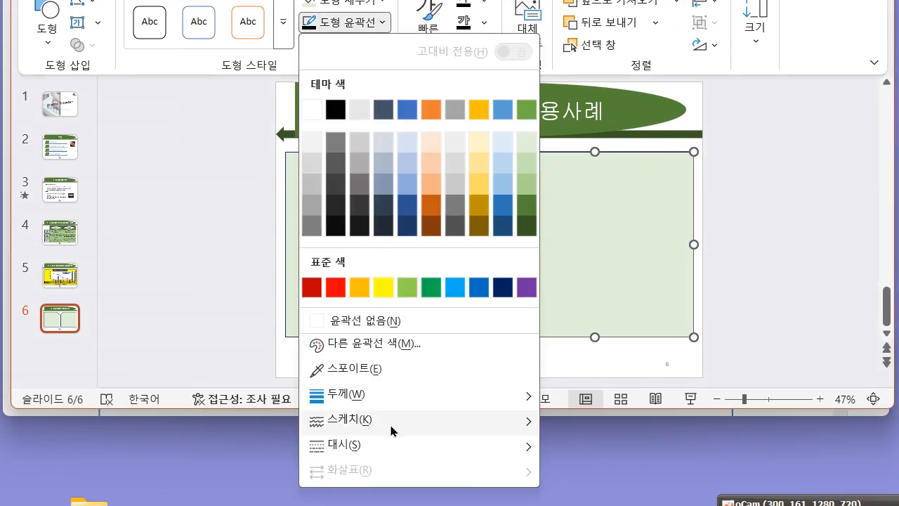
{"action": "mouse_move", "coordinate": [394, 450]}
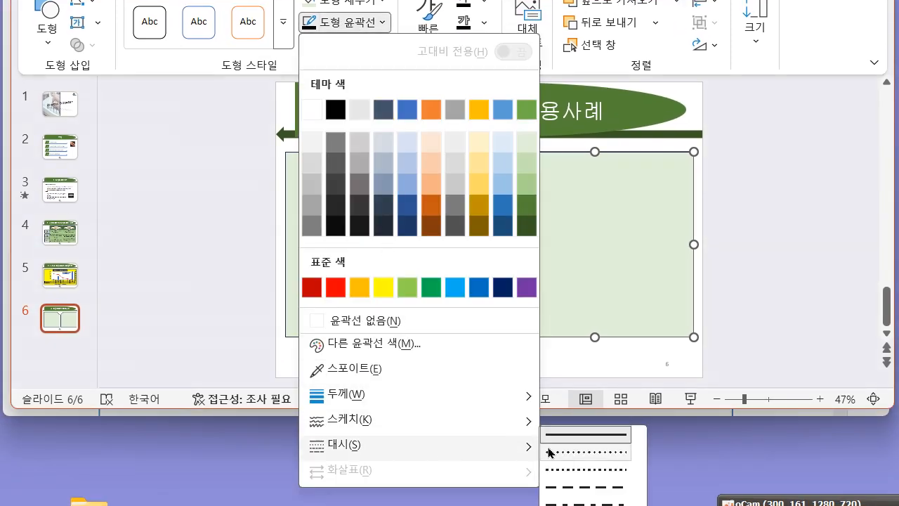
{"action": "left_click", "coordinate": [573, 486]}
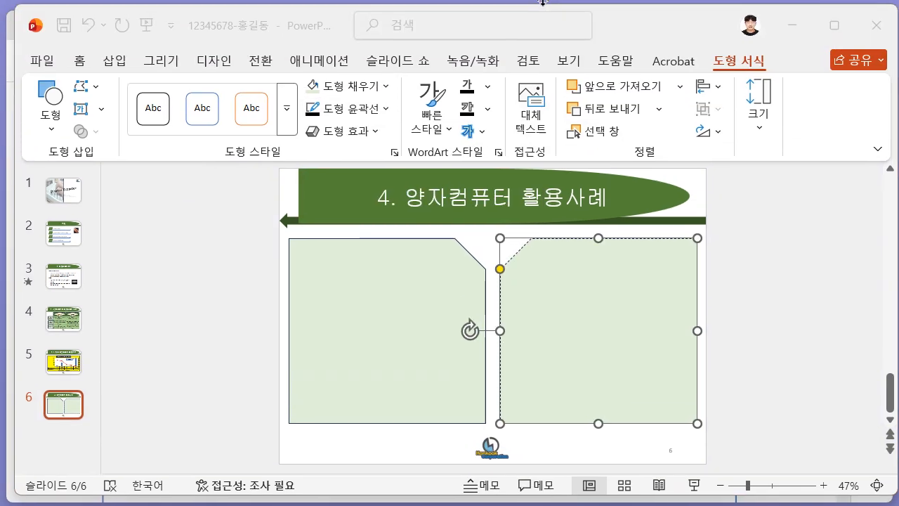
{"action": "left_click", "coordinate": [753, 326]}
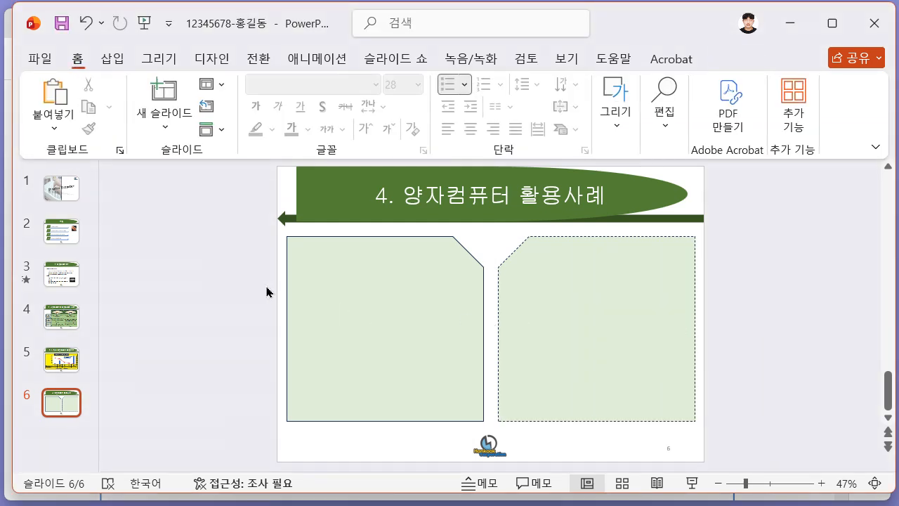
- Insert a wide, flat oval near the upper edge of the left green panel for its heading
{"action": "key", "text": "alt+Tab"}
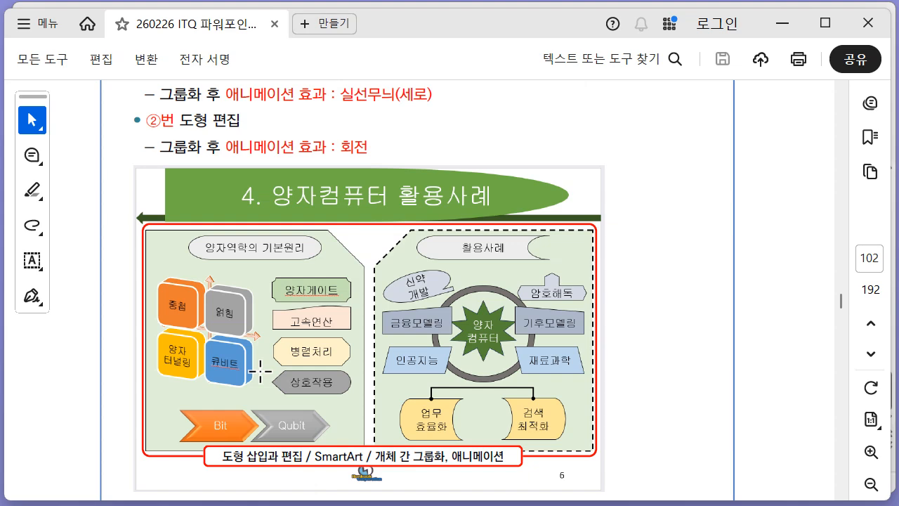
{"action": "key", "text": "alt+Tab"}
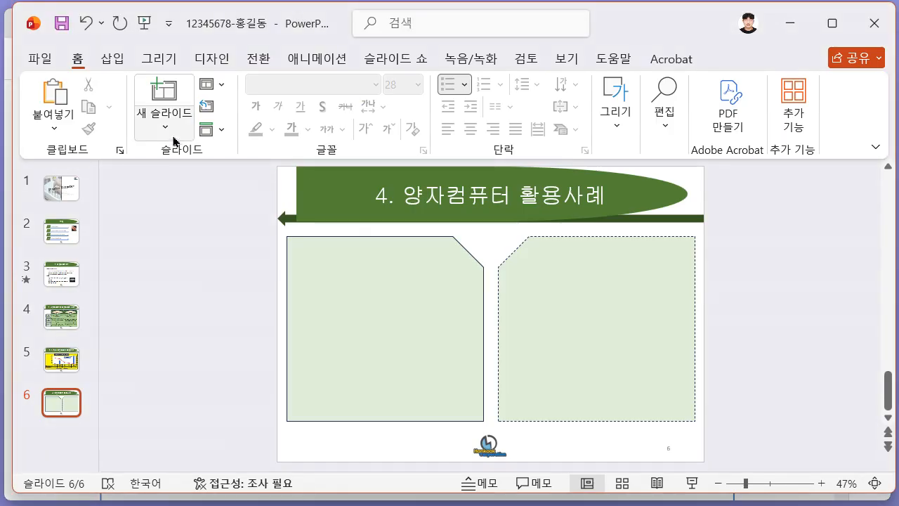
{"action": "left_click", "coordinate": [112, 59]}
{"action": "left_click", "coordinate": [321, 129]}
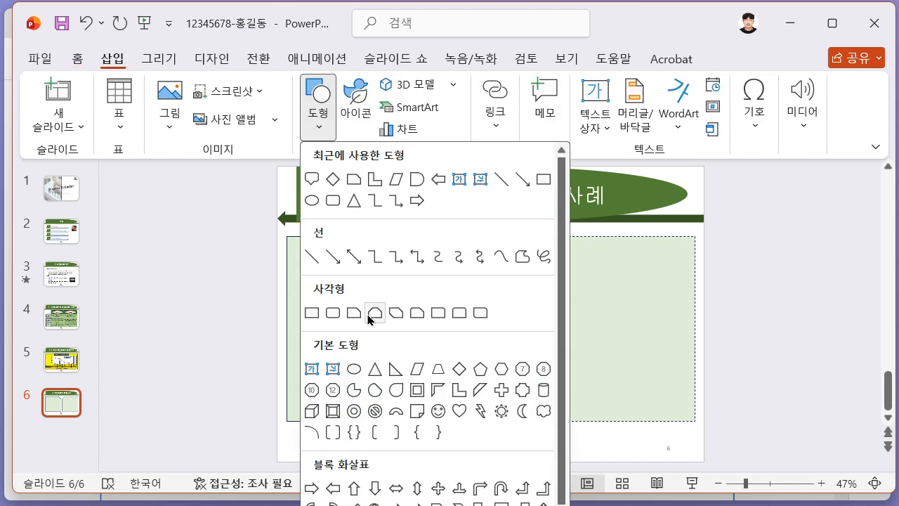
{"action": "left_click", "coordinate": [353, 369]}
{"action": "left_click_drag", "start_coordinate": [319, 247], "coordinate": [442, 266]}
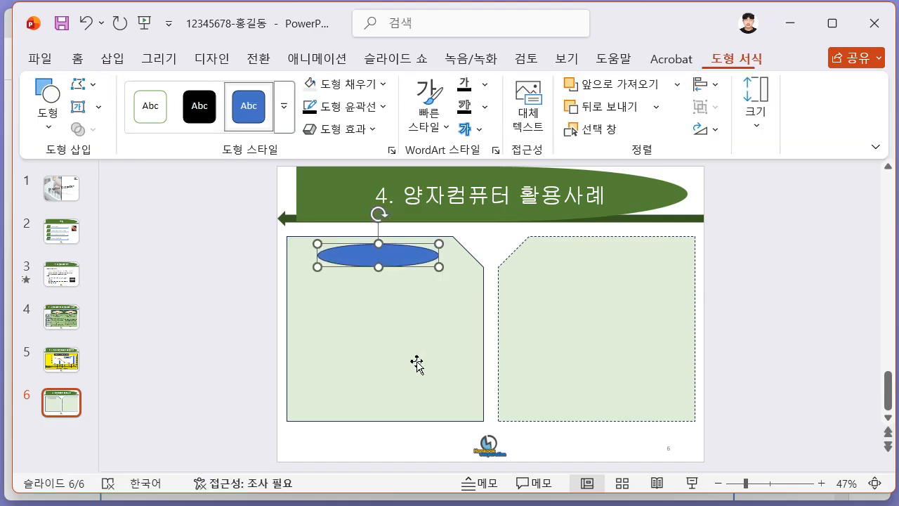
- Insert a small plaque shape below the oval, at the right side of the left green panel
{"action": "key", "text": "alt+Tab"}
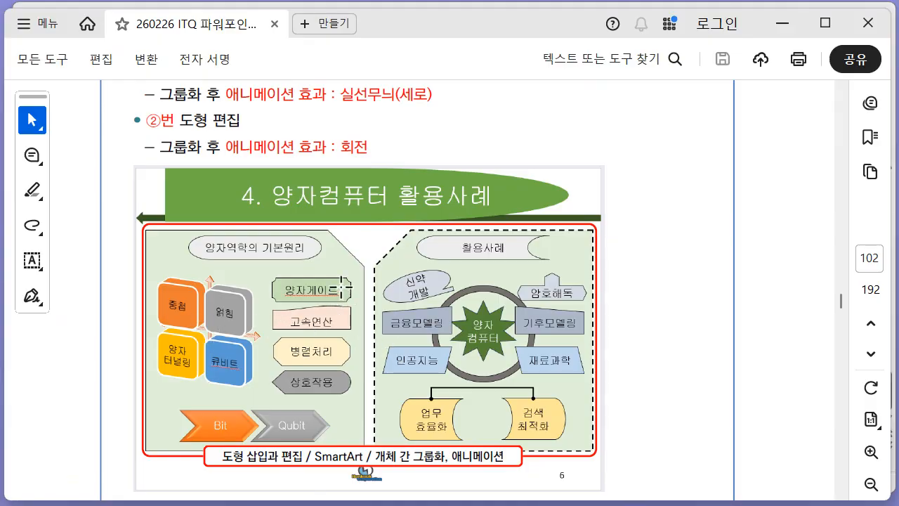
{"action": "key", "text": "alt+Tab"}
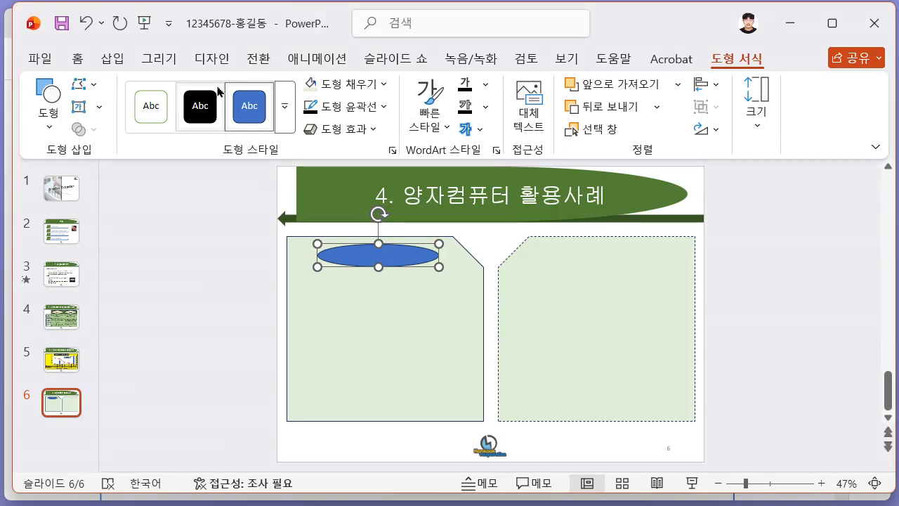
{"action": "left_click", "coordinate": [115, 61]}
{"action": "left_click", "coordinate": [320, 120]}
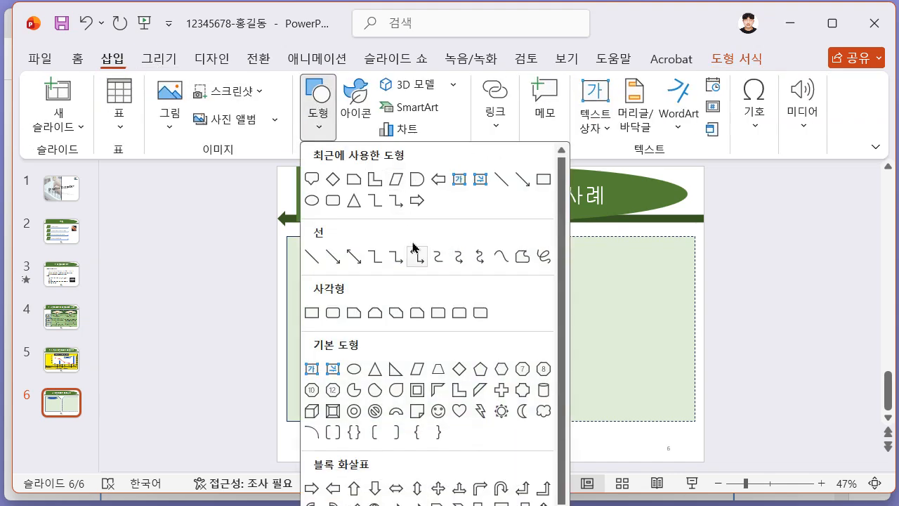
{"action": "left_click", "coordinate": [532, 398]}
{"action": "mouse_move", "coordinate": [180, 279]}
{"action": "left_mouse_down"}
{"action": "mouse_move", "coordinate": [271, 309]}
{"action": "mouse_move", "coordinate": [445, 288]}
{"action": "left_mouse_up"}
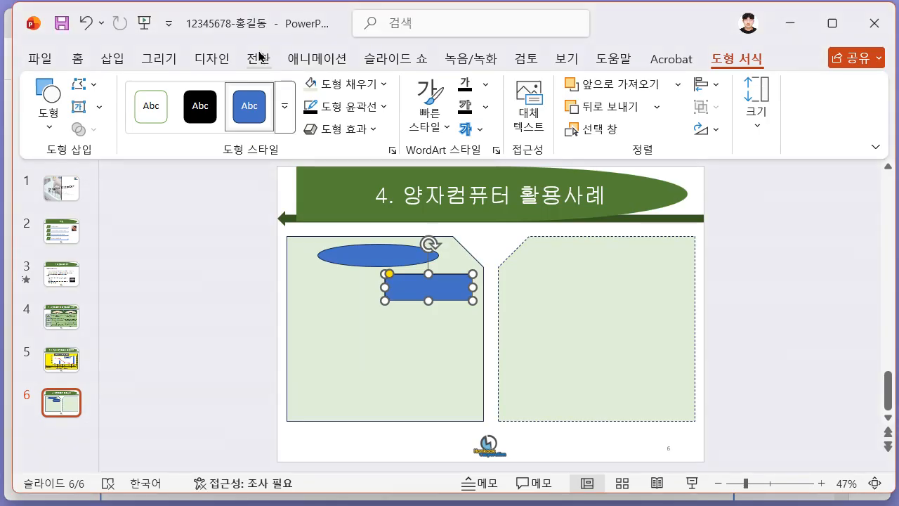
{"action": "left_click", "coordinate": [126, 60]}
{"action": "left_click", "coordinate": [317, 105]}
{"action": "scroll", "coordinate": [443, 370], "scroll_direction": "down", "scroll_amount": 3}
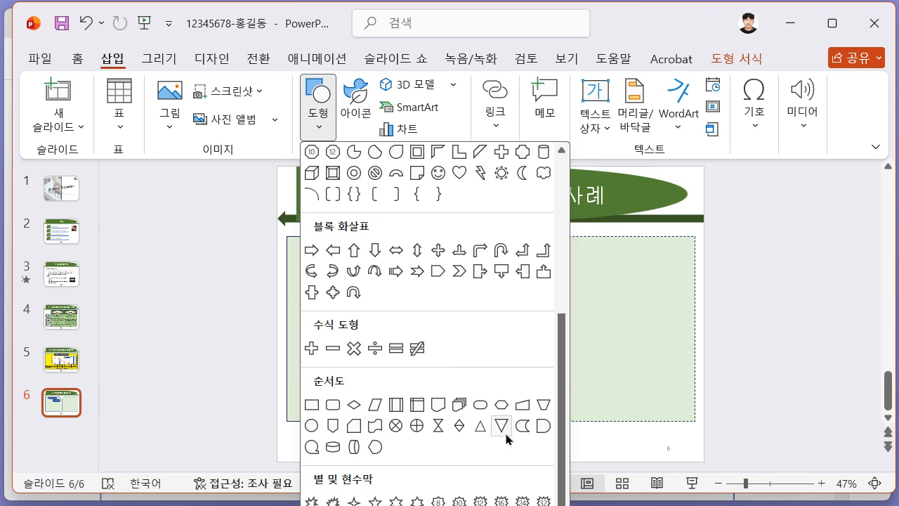
{"action": "left_click", "coordinate": [441, 405]}
{"action": "key", "text": "alt+Tab"}
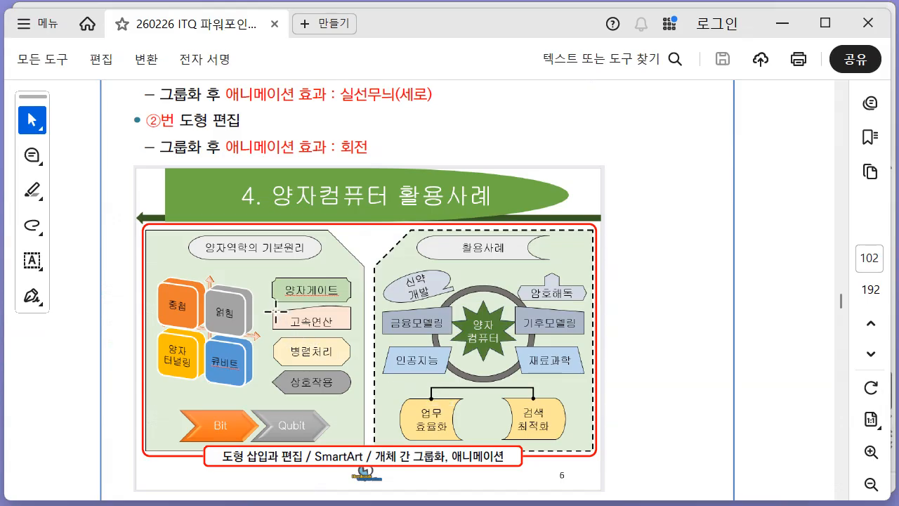
{"action": "key", "text": "alt+Tab"}
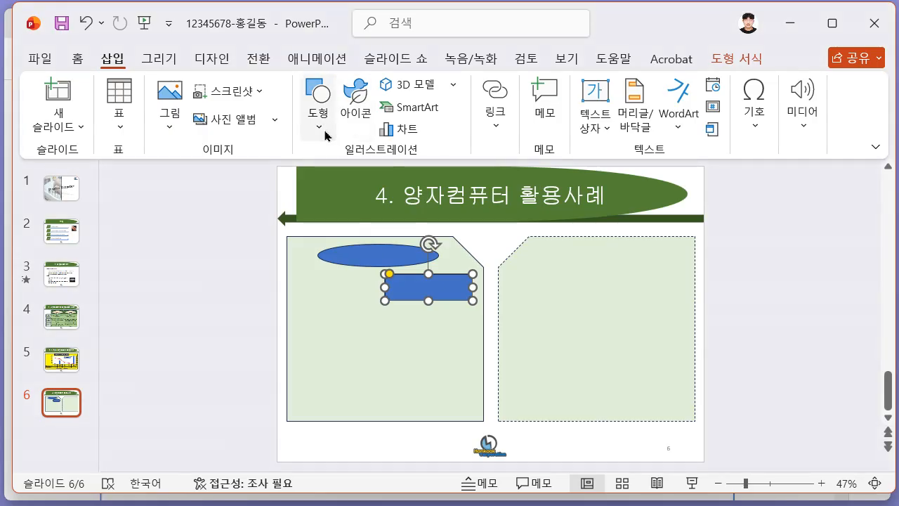
- Insert a flowchart document shape below the plaque, at the right side of the left green panel
{"action": "left_click", "coordinate": [318, 105]}
{"action": "scroll", "coordinate": [513, 373], "scroll_direction": "down", "scroll_amount": 5}
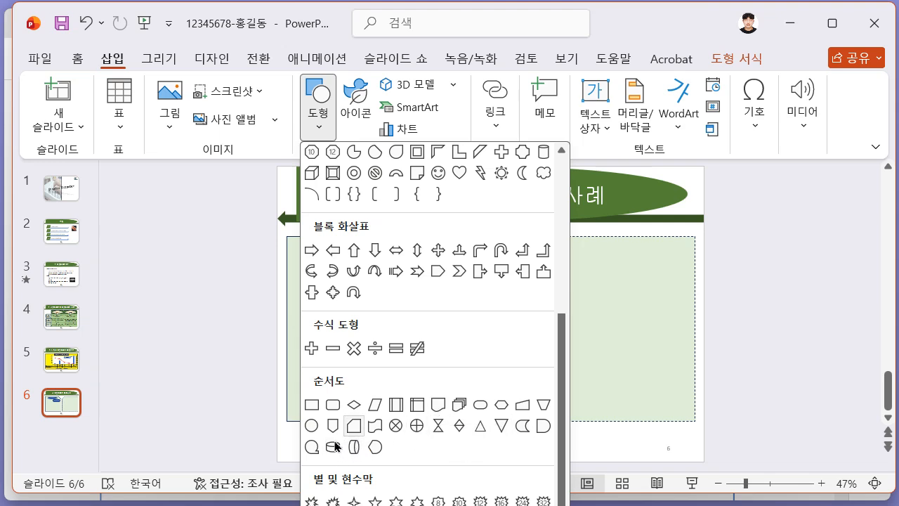
{"action": "scroll", "coordinate": [432, 391], "scroll_direction": "up", "scroll_amount": 1}
{"action": "scroll", "coordinate": [432, 390], "scroll_direction": "up", "scroll_amount": 1}
{"action": "scroll", "coordinate": [444, 380], "scroll_direction": "up", "scroll_amount": 2}
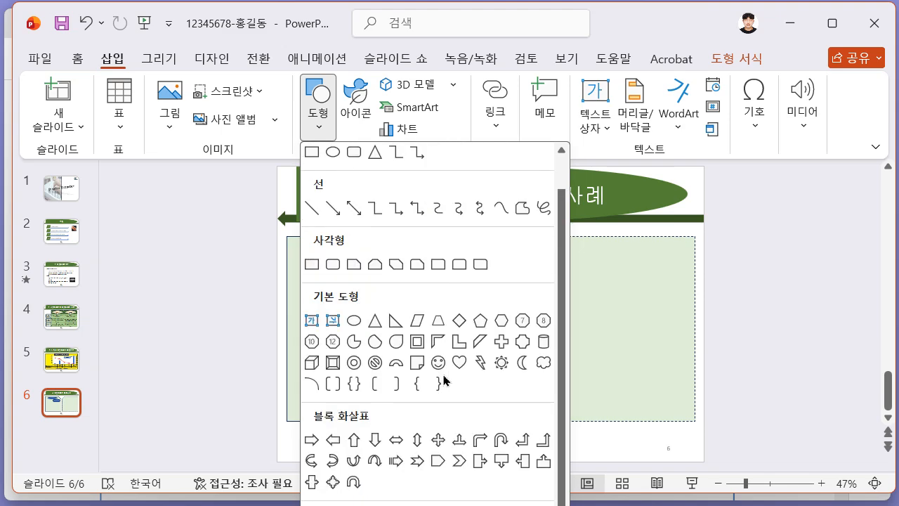
{"action": "scroll", "coordinate": [493, 354], "scroll_direction": "down", "scroll_amount": 3}
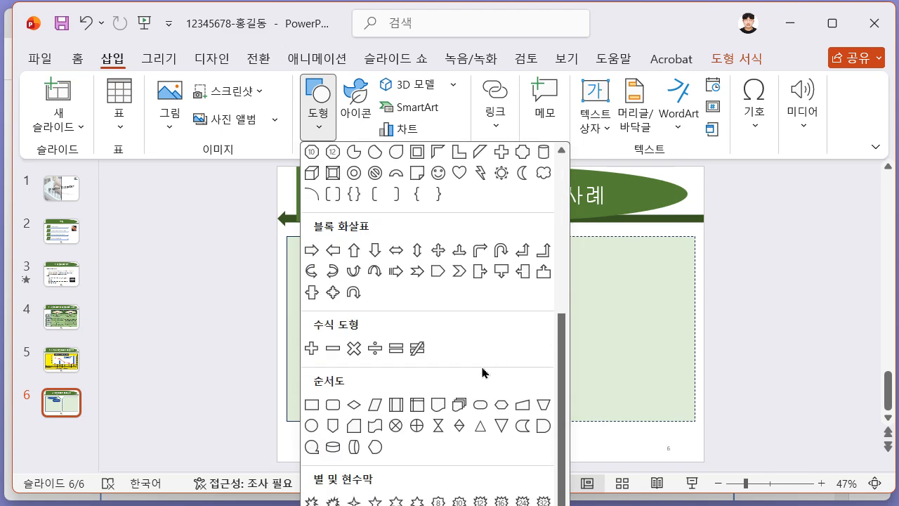
{"action": "left_click", "coordinate": [455, 411]}
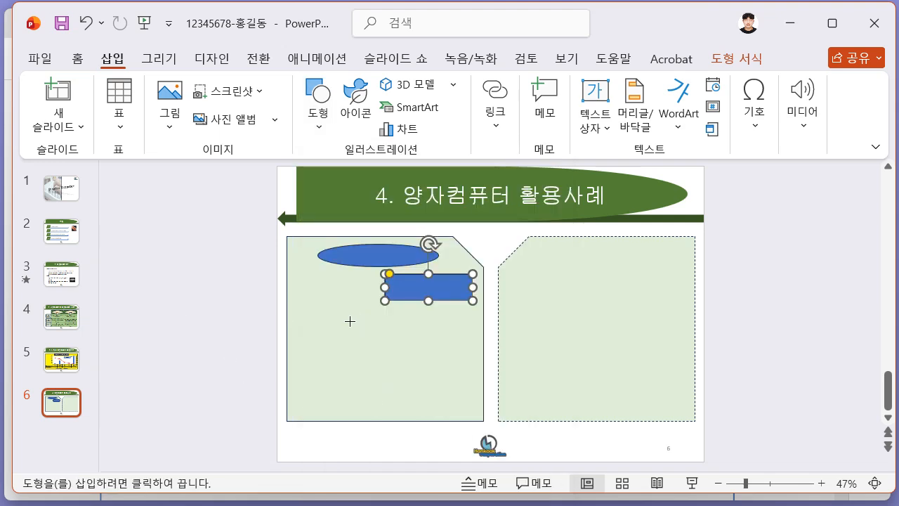
{"action": "left_click_drag", "start_coordinate": [350, 321], "coordinate": [431, 348]}
{"action": "left_click_drag", "start_coordinate": [396, 328], "coordinate": [434, 332]}
{"action": "key", "text": "ctrl+z"}
{"action": "key", "text": "ctrl+z"}
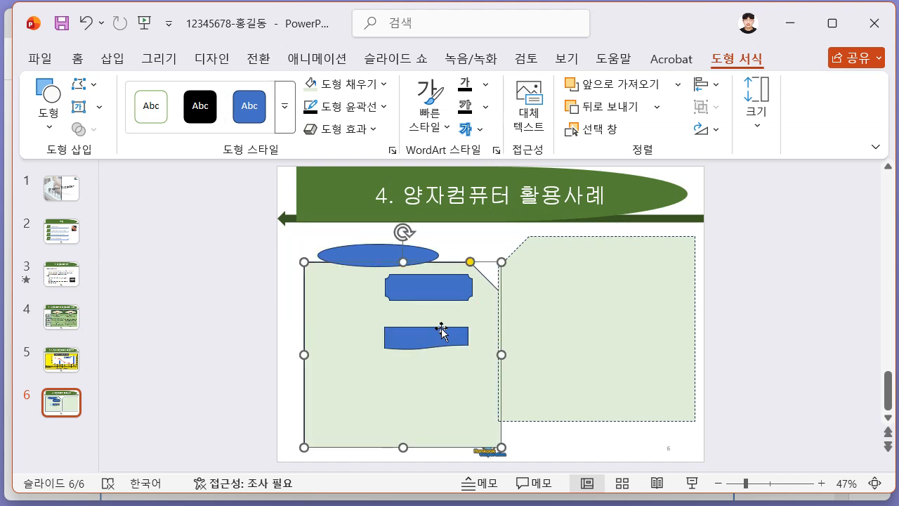
{"action": "key", "text": "ctrl+y"}
- Turn the document shape upside down so its wavy edge faces up, and place it directly below the plaque
{"action": "mouse_move", "coordinate": [425, 298]}
{"action": "left_mouse_down"}
{"action": "mouse_move", "coordinate": [456, 317]}
{"action": "mouse_move", "coordinate": [412, 348]}
{"action": "mouse_move", "coordinate": [425, 347]}
{"action": "mouse_move", "coordinate": [442, 314]}
{"action": "left_mouse_up"}
{"action": "key", "text": "alt+Tab"}
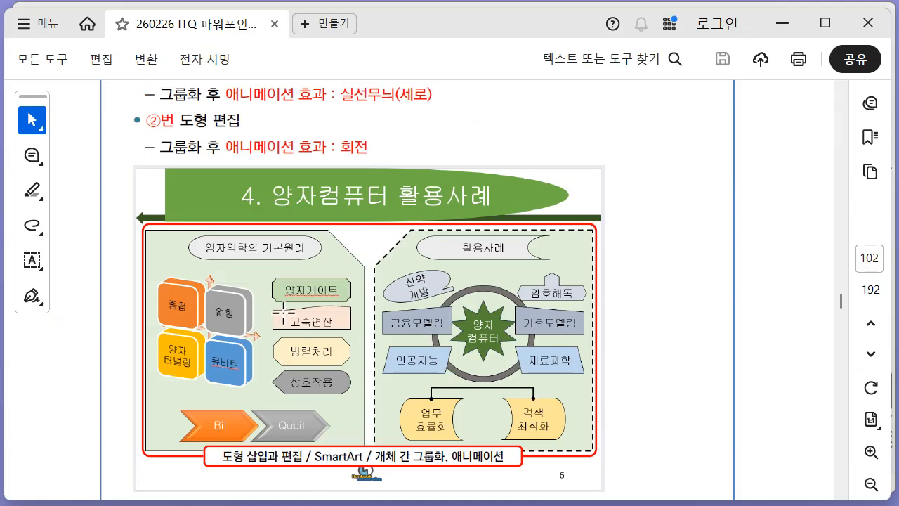
{"action": "key", "text": "alt+Tab"}
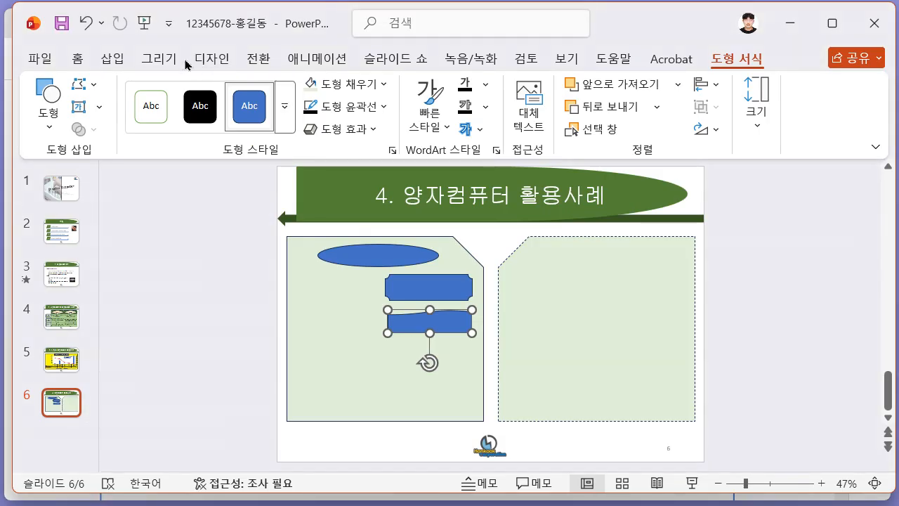
- Insert a flat octagon below the wavy document shape, matching its width
{"action": "left_click", "coordinate": [113, 58]}
{"action": "left_click", "coordinate": [351, 106]}
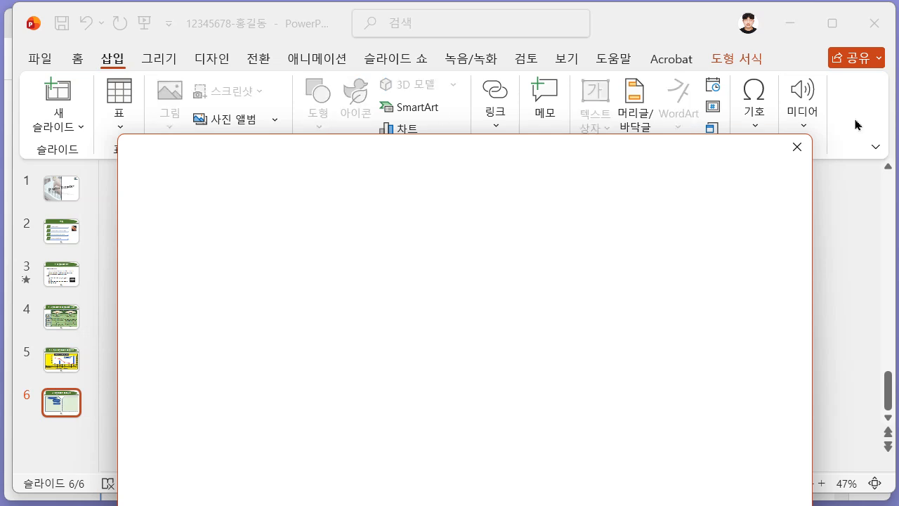
{"action": "left_click", "coordinate": [782, 152]}
{"action": "left_click", "coordinate": [320, 112]}
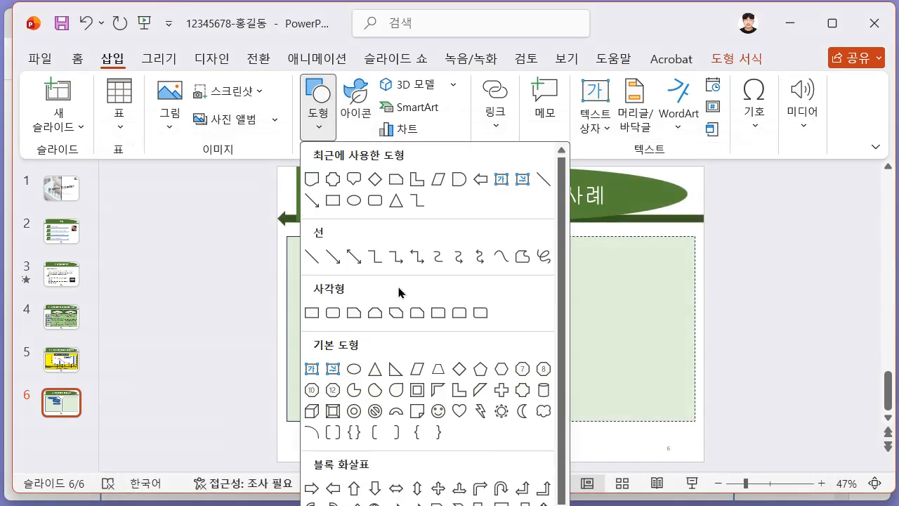
{"action": "left_click", "coordinate": [522, 390]}
{"action": "mouse_move", "coordinate": [199, 351]}
{"action": "left_mouse_down"}
{"action": "mouse_move", "coordinate": [265, 374]}
{"action": "mouse_move", "coordinate": [420, 363]}
{"action": "mouse_move", "coordinate": [419, 352]}
{"action": "mouse_move", "coordinate": [473, 365]}
{"action": "left_mouse_up"}
- Insert a flowchart display shape below the octagon as in the PDF sample, matching the width of the shapes above
{"action": "key", "text": "alt+Tab"}
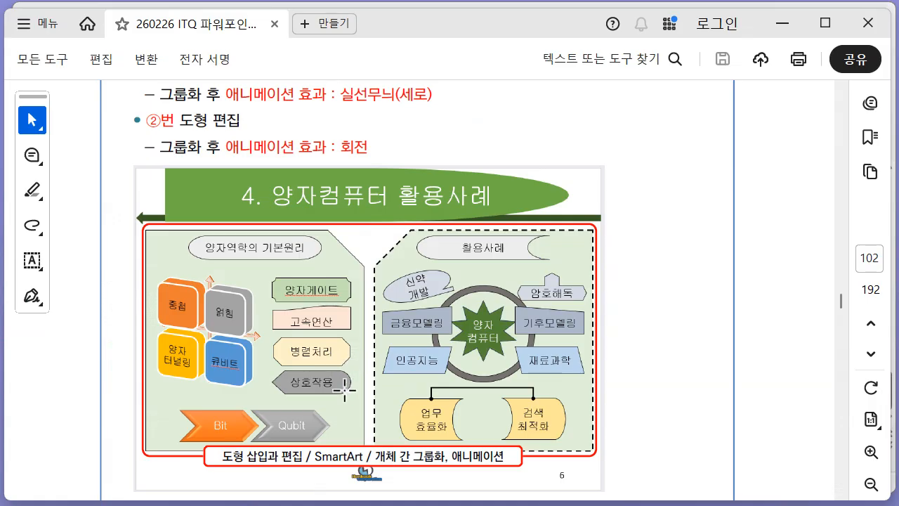
{"action": "key", "text": "alt+Tab"}
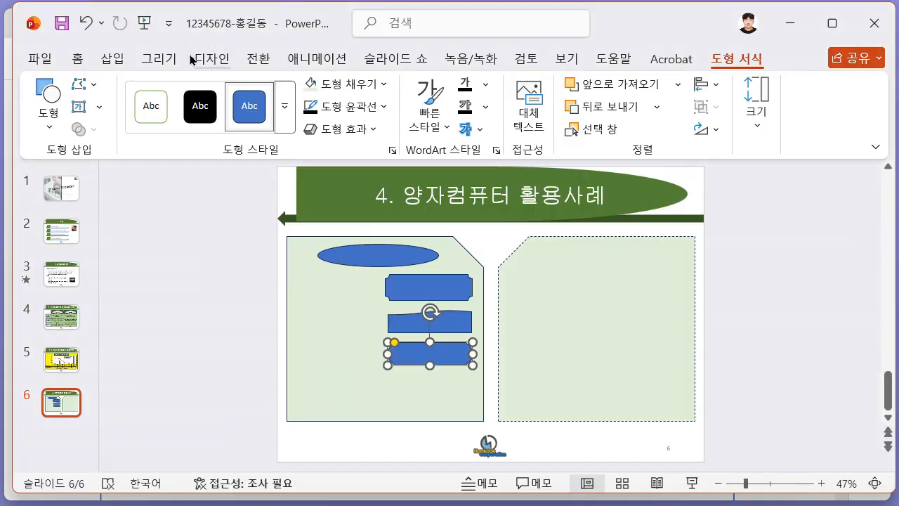
{"action": "left_click", "coordinate": [113, 58]}
{"action": "left_click", "coordinate": [327, 130]}
{"action": "scroll", "coordinate": [422, 333], "scroll_direction": "down", "scroll_amount": 3}
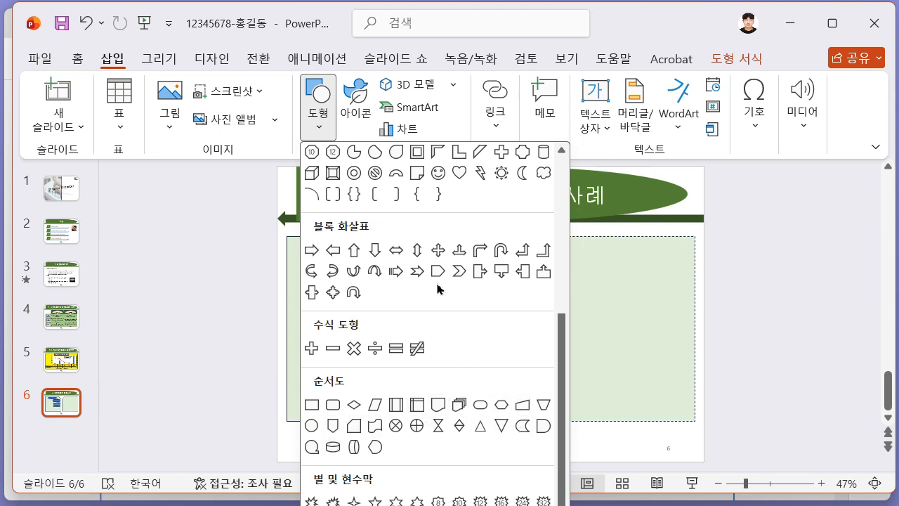
{"action": "scroll", "coordinate": [440, 303], "scroll_direction": "up", "scroll_amount": 1}
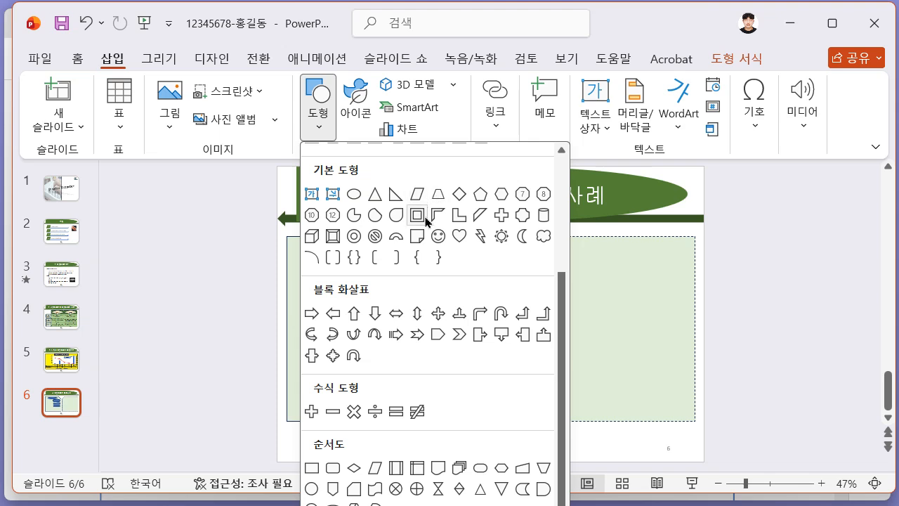
{"action": "scroll", "coordinate": [447, 267], "scroll_direction": "down", "scroll_amount": 1}
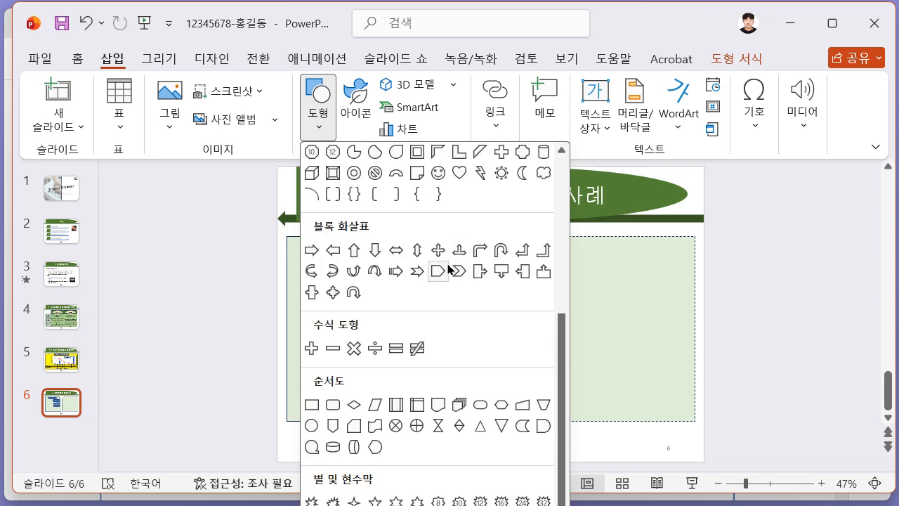
{"action": "left_click", "coordinate": [375, 455]}
{"action": "mouse_move", "coordinate": [131, 332]}
{"action": "left_mouse_down"}
{"action": "mouse_move", "coordinate": [227, 361]}
{"action": "mouse_move", "coordinate": [106, 347]}
{"action": "mouse_move", "coordinate": [345, 354]}
{"action": "mouse_move", "coordinate": [448, 394]}
{"action": "left_mouse_up"}
- Flatten the four small shapes in the left panel and space them closer together in one column, as in the PDF sample
{"action": "key", "text": "alt+Tab"}
{"action": "key", "text": "alt+Tab"}
{"action": "key", "text": "alt+Tab"}
{"action": "key", "text": "alt+Tab"}
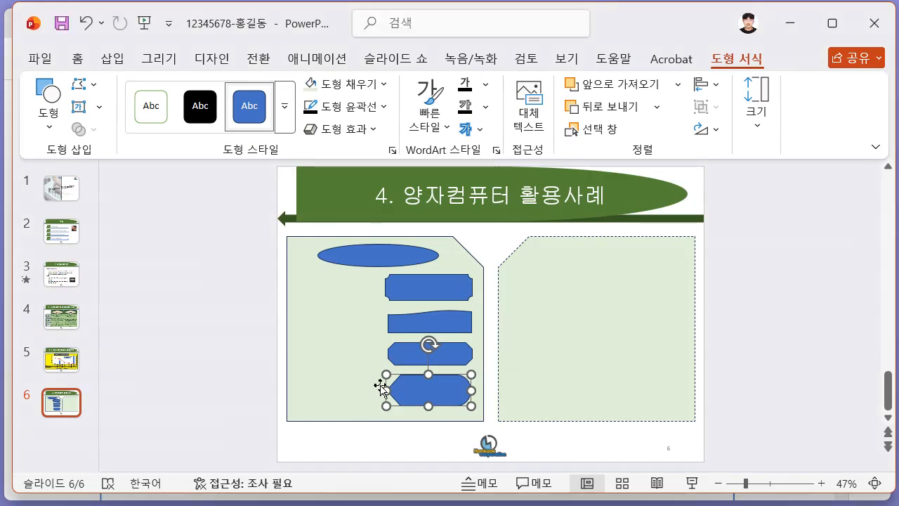
{"action": "key", "text": "alt+Tab"}
{"action": "key", "text": "alt+Tab"}
{"action": "left_click", "coordinate": [411, 287]}
{"action": "left_click_drag", "start_coordinate": [429, 298], "coordinate": [435, 340]}
{"action": "left_click", "coordinate": [435, 341]}
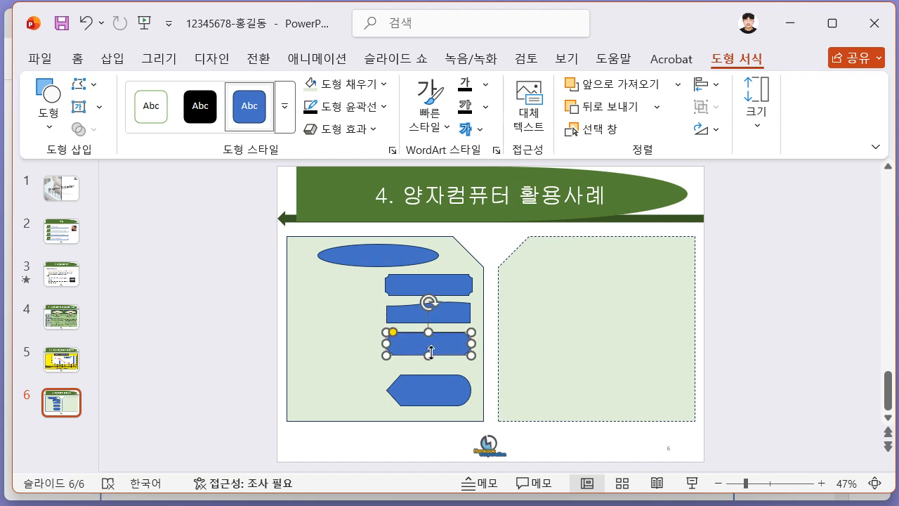
{"action": "left_click_drag", "start_coordinate": [430, 356], "coordinate": [427, 375]}
{"action": "left_click", "coordinate": [173, 333]}
- Insert a basic chevron process SmartArt graphic (기본 갈매기형 수장 프로세스형) and park it in the empty area beside the slide's right edge
{"action": "key", "text": "alt+Tab"}
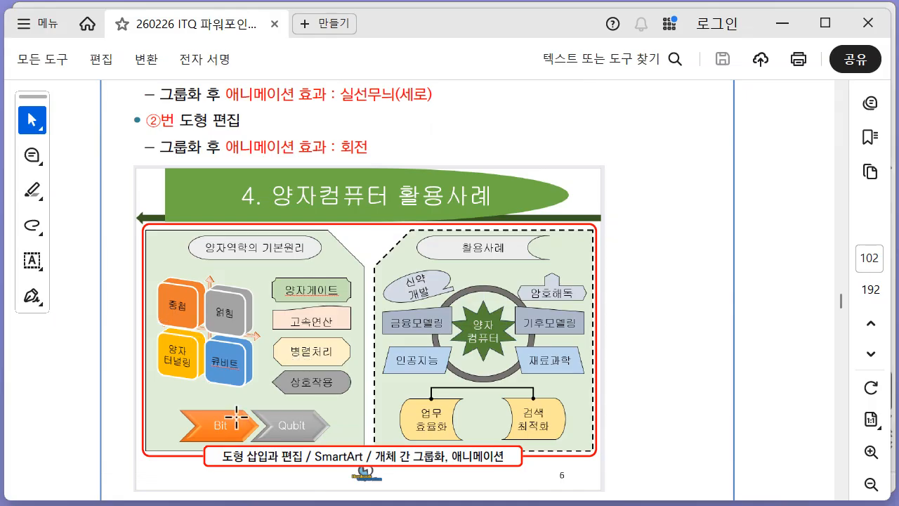
{"action": "key", "text": "alt+Tab"}
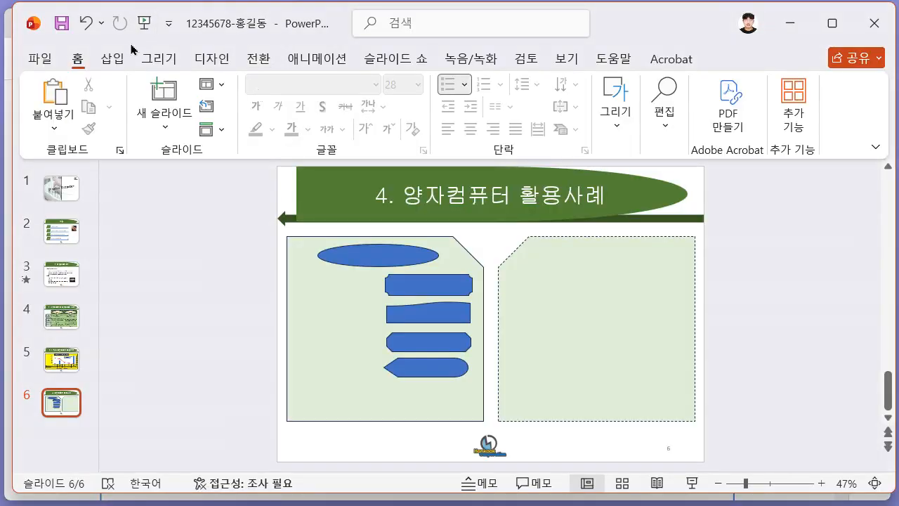
{"action": "left_click", "coordinate": [117, 58]}
{"action": "left_click", "coordinate": [419, 110]}
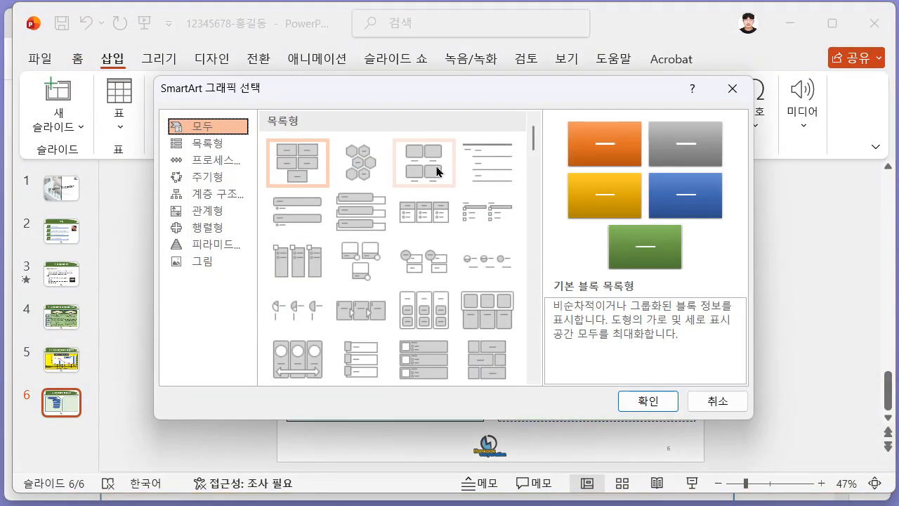
{"action": "scroll", "coordinate": [408, 226], "scroll_direction": "down", "scroll_amount": 5}
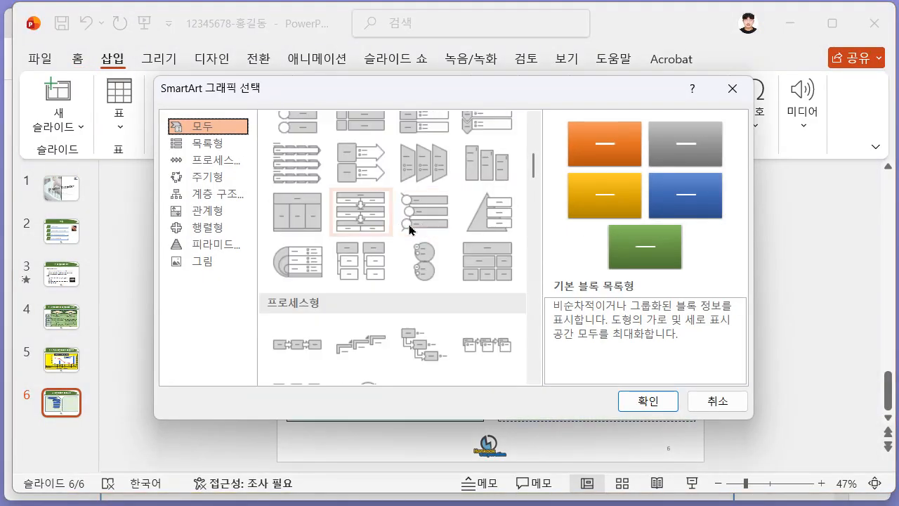
{"action": "left_click", "coordinate": [207, 142]}
{"action": "scroll", "coordinate": [474, 169], "scroll_direction": "down", "scroll_amount": 5}
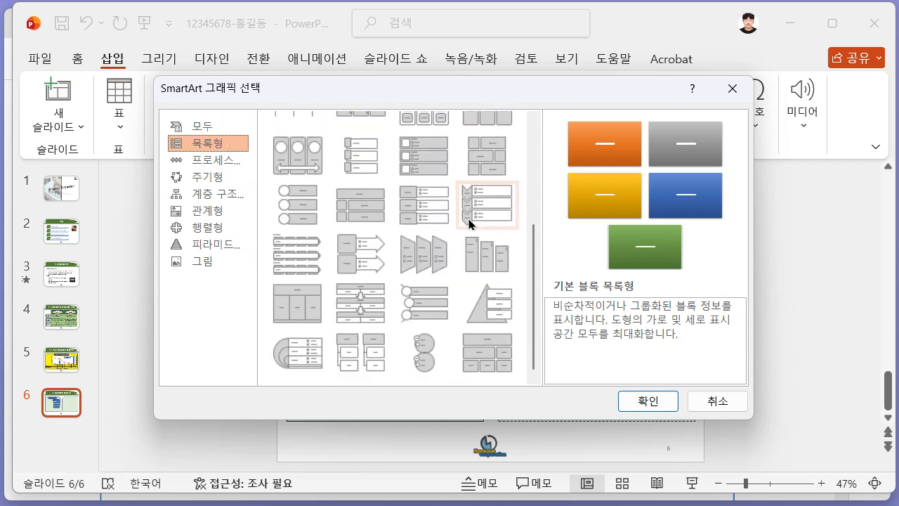
{"action": "left_click", "coordinate": [214, 159]}
{"action": "scroll", "coordinate": [463, 241], "scroll_direction": "down", "scroll_amount": 2}
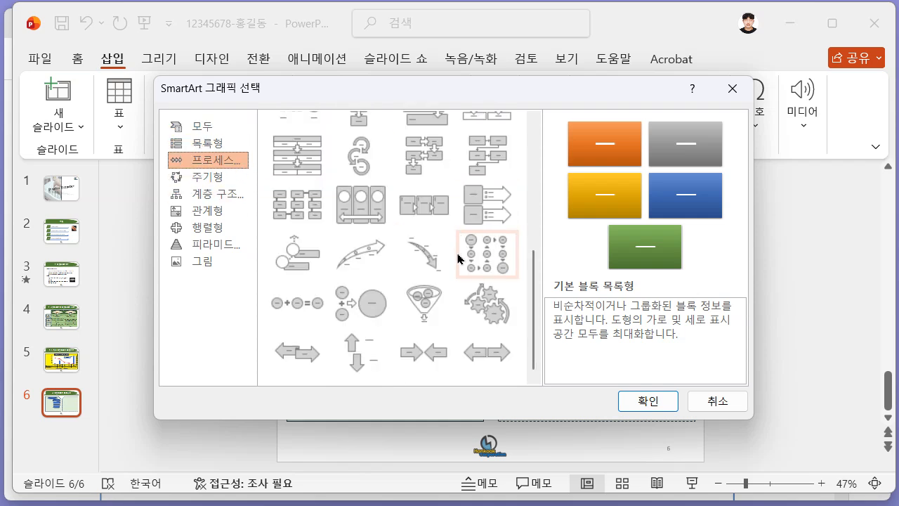
{"action": "scroll", "coordinate": [456, 264], "scroll_direction": "up", "scroll_amount": 5}
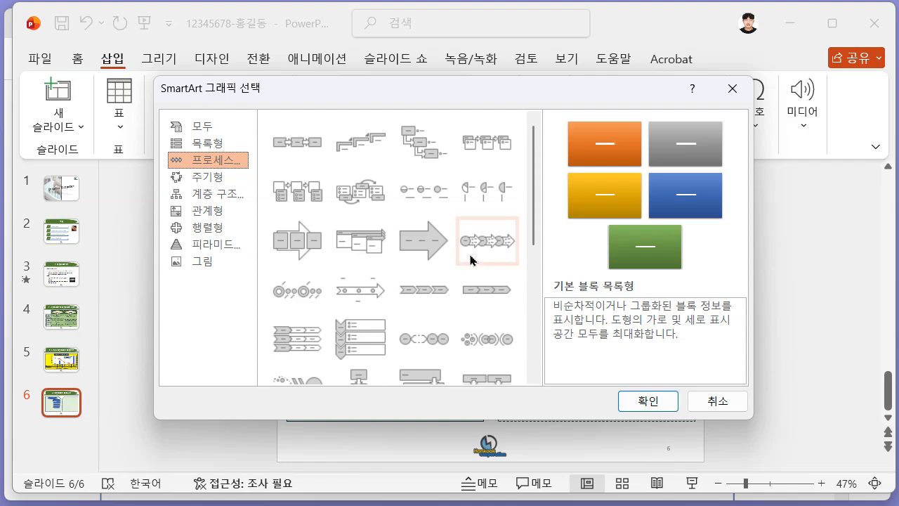
{"action": "key", "text": "alt+Tab"}
{"action": "key", "text": "alt+Tab"}
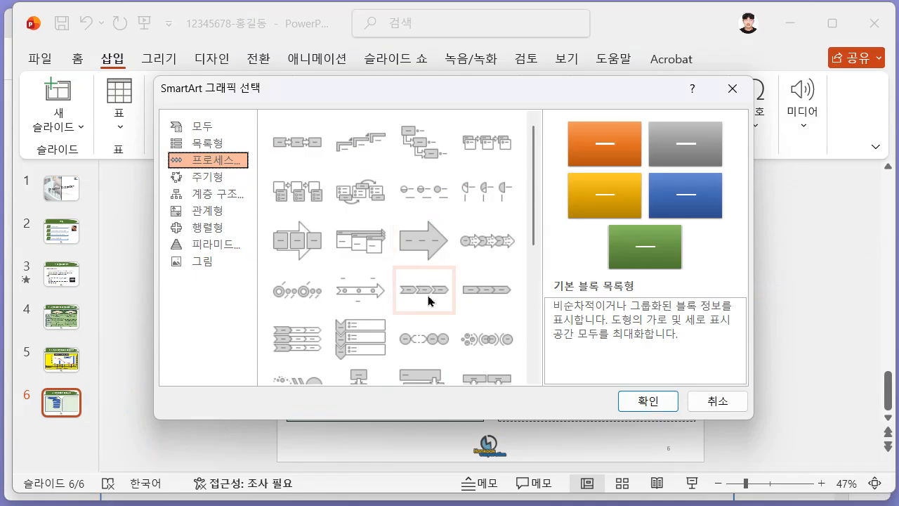
{"action": "left_click", "coordinate": [432, 295]}
{"action": "left_click", "coordinate": [647, 401]}
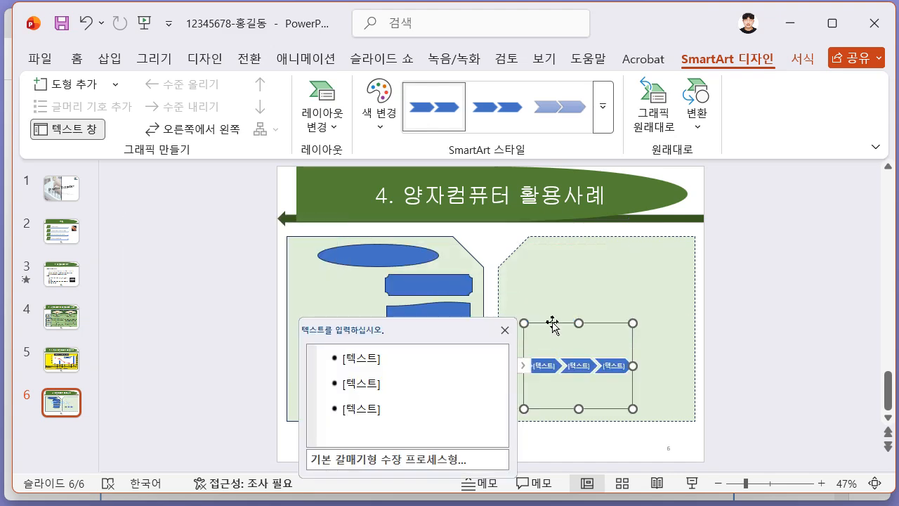
{"action": "left_click_drag", "start_coordinate": [553, 325], "coordinate": [754, 283]}
{"action": "left_click", "coordinate": [729, 437]}
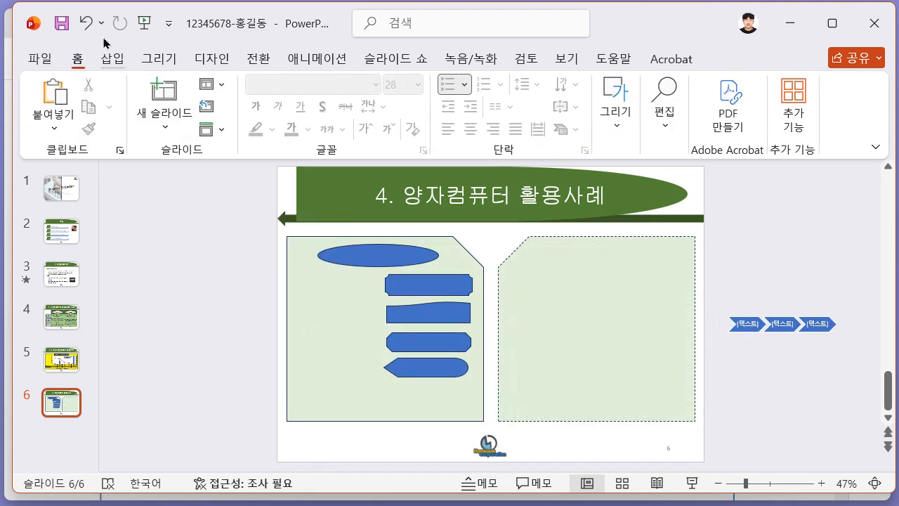
{"action": "left_click", "coordinate": [112, 59]}
{"action": "left_click", "coordinate": [318, 106]}
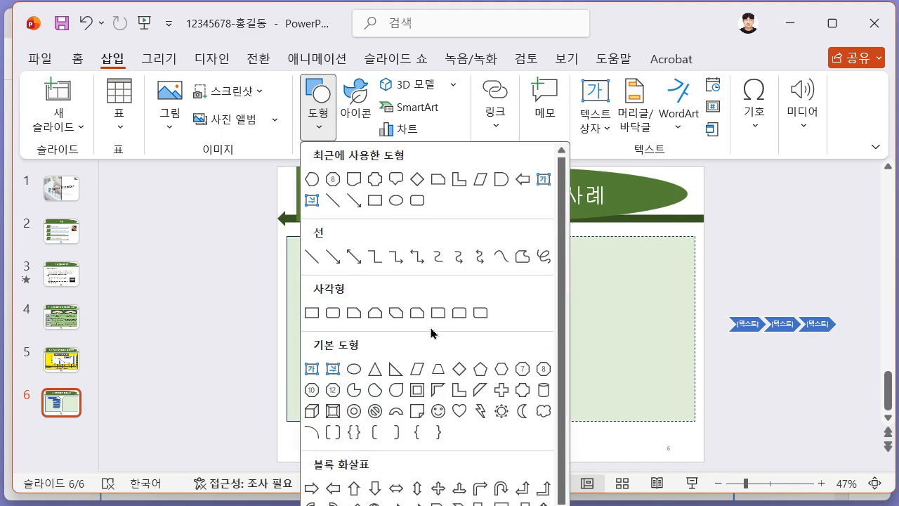
{"action": "scroll", "coordinate": [431, 333], "scroll_direction": "down", "scroll_amount": 5}
{"action": "left_click", "coordinate": [163, 235]}
- Insert a grid matrix SmartArt graphic (눈금 행렬형) matching the four-block diagram in the PDF sample
{"action": "left_click", "coordinate": [429, 114]}
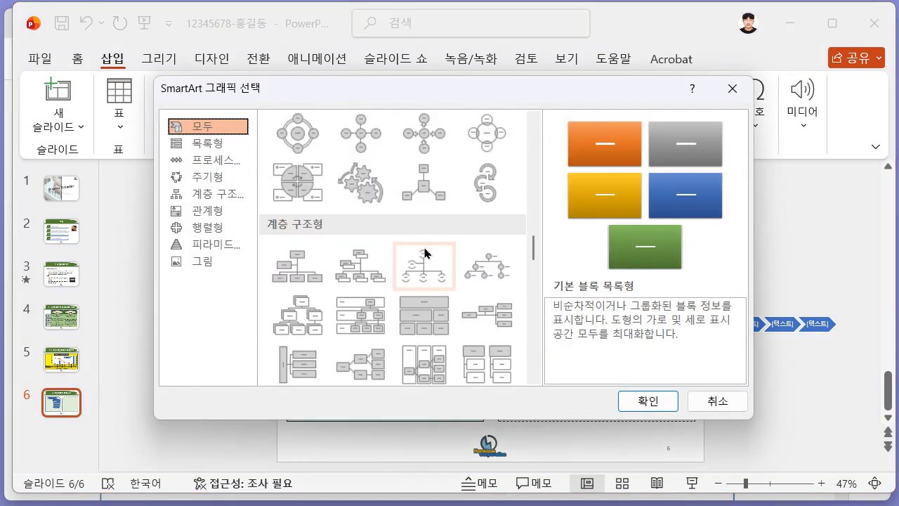
{"action": "left_click", "coordinate": [216, 159]}
{"action": "scroll", "coordinate": [485, 288], "scroll_direction": "down", "scroll_amount": 3}
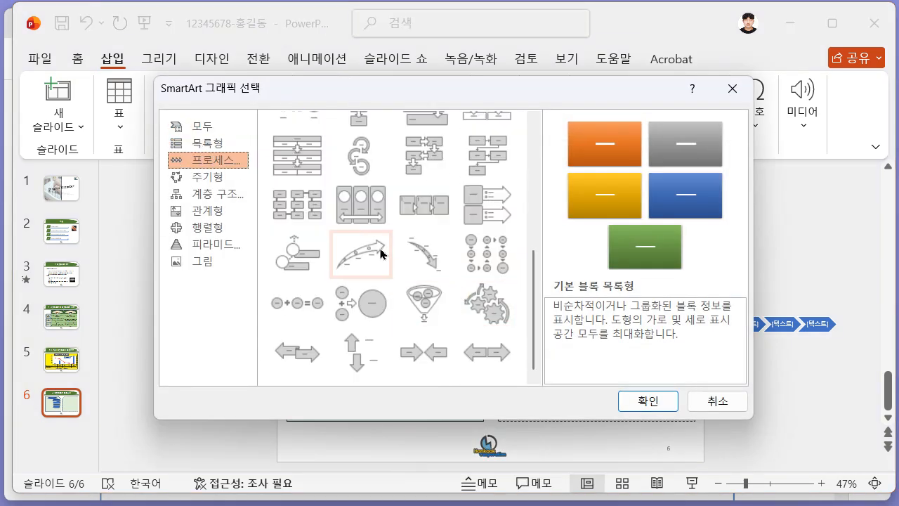
{"action": "left_click", "coordinate": [228, 179]}
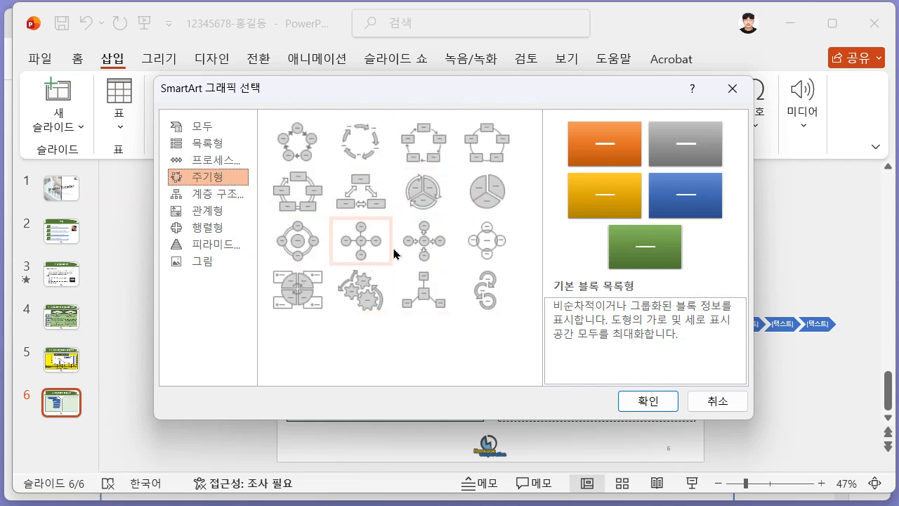
{"action": "left_click", "coordinate": [217, 194]}
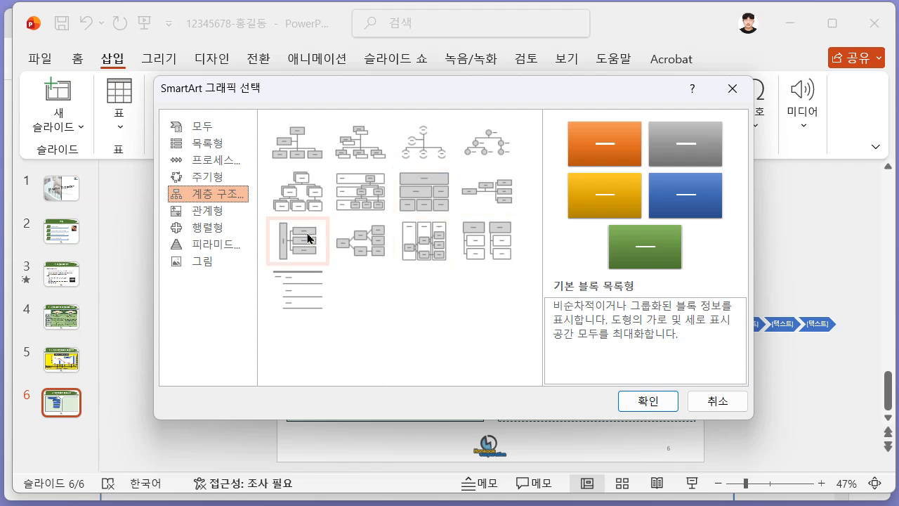
{"action": "left_click", "coordinate": [210, 214]}
{"action": "left_click", "coordinate": [215, 233]}
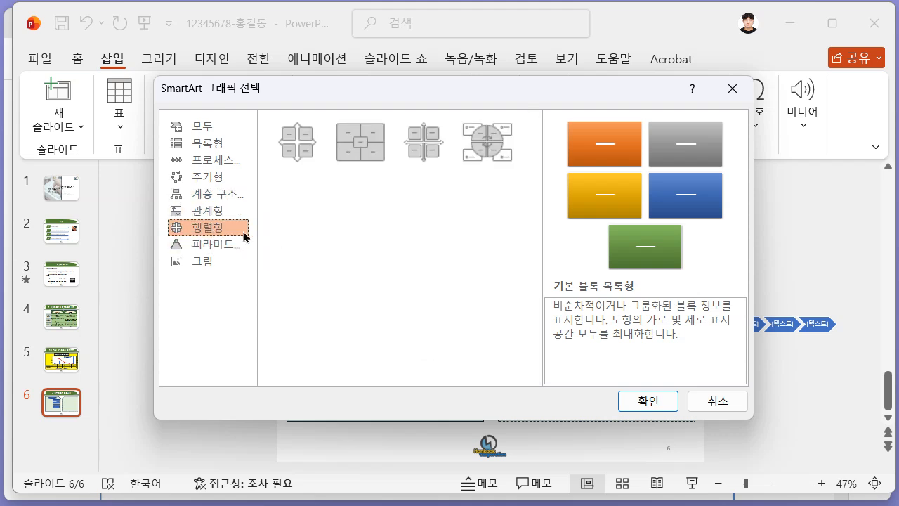
{"action": "left_click", "coordinate": [302, 140]}
{"action": "key", "text": "alt+Tab"}
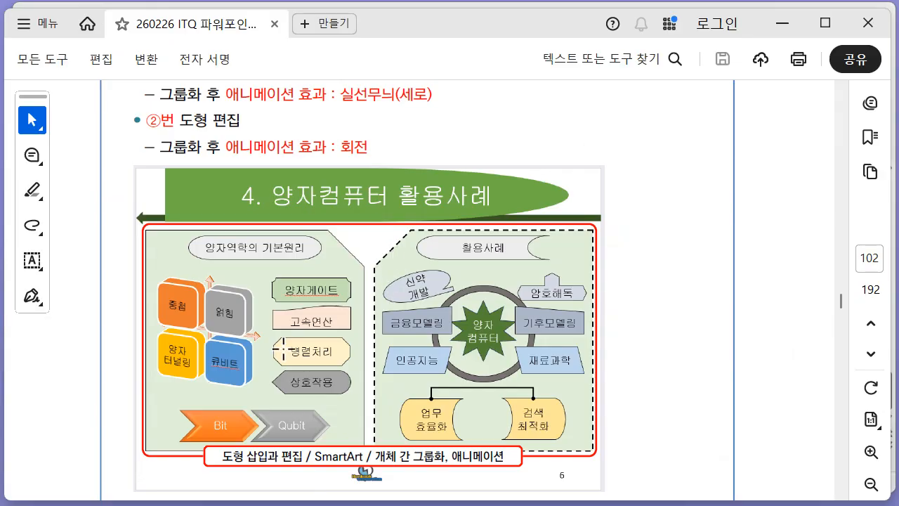
{"action": "key", "text": "alt+Tab"}
{"action": "left_click", "coordinate": [424, 144]}
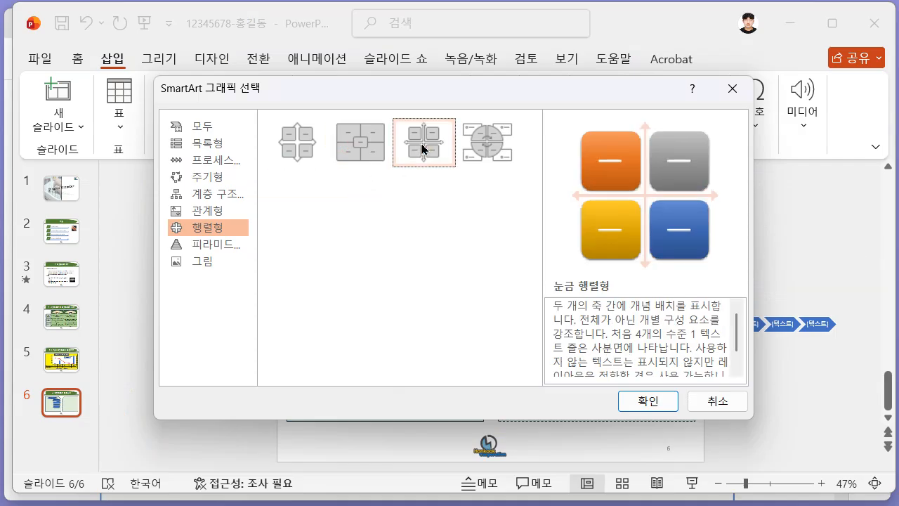
{"action": "left_click", "coordinate": [645, 402]}
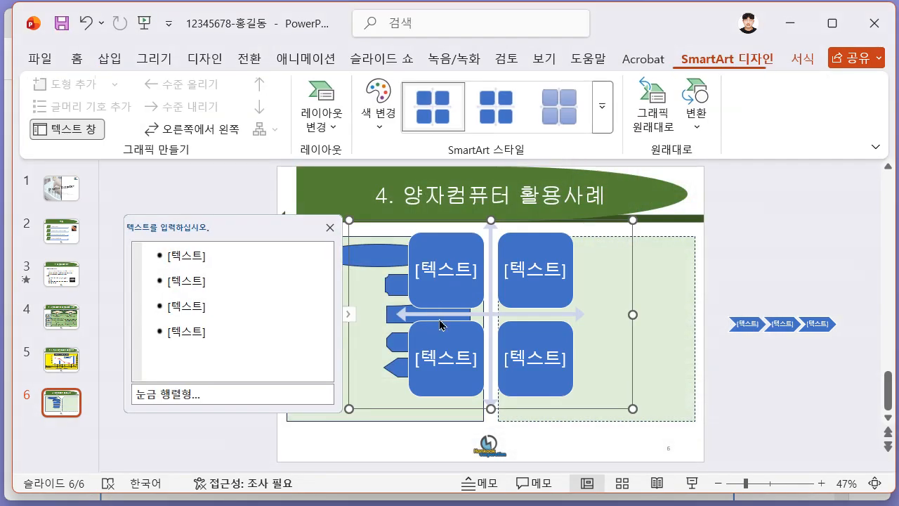
- Enter "중첩" and "얽힘" as the first two items of the matrix SmartArt, following the PDF sample
{"action": "left_click", "coordinate": [239, 261]}
{"action": "key", "text": "alt+Tab"}
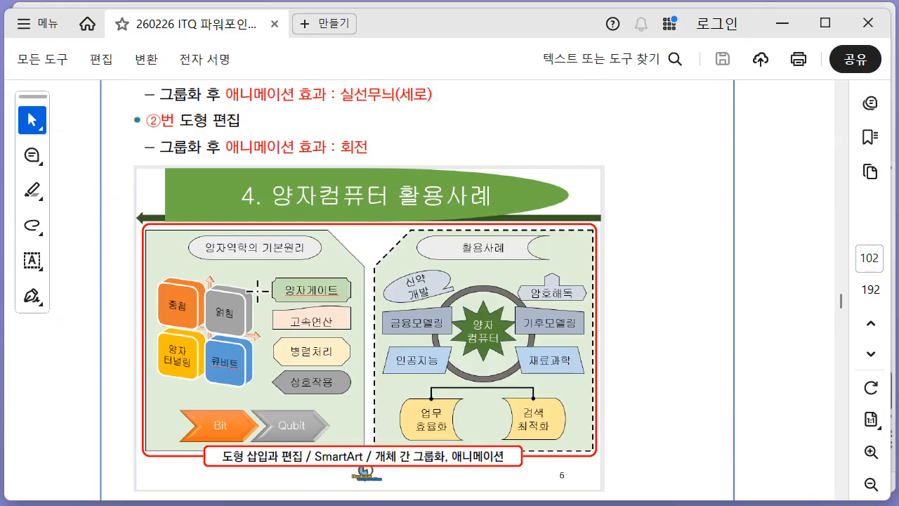
{"action": "key", "text": "alt+Tab"}
{"action": "type", "text": "중첩"}
{"action": "key", "text": "Return"}
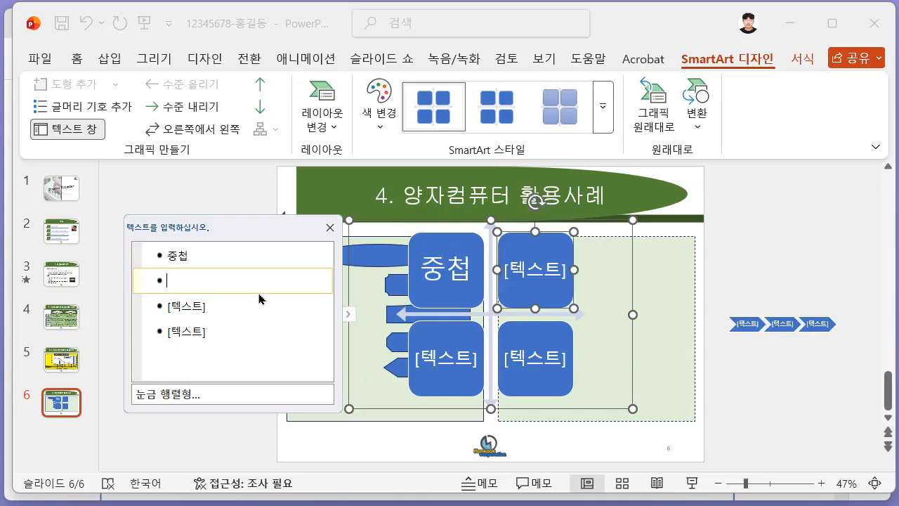
{"action": "key", "text": "alt+Tab"}
{"action": "key", "text": "alt+Tab"}
{"action": "type", "text": "얽힘"}
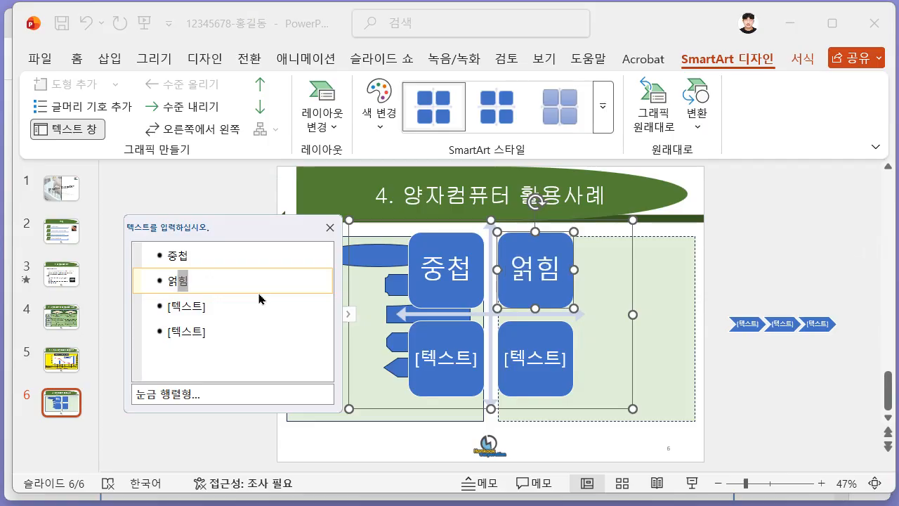
- Enter "양자 터널링" as the third item of the matrix SmartArt, correcting its spelling against the PDF sample
{"action": "key", "text": "alt+Tab"}
{"action": "key", "text": "alt+Tab"}
{"action": "type", "text": "양저 터널링"}
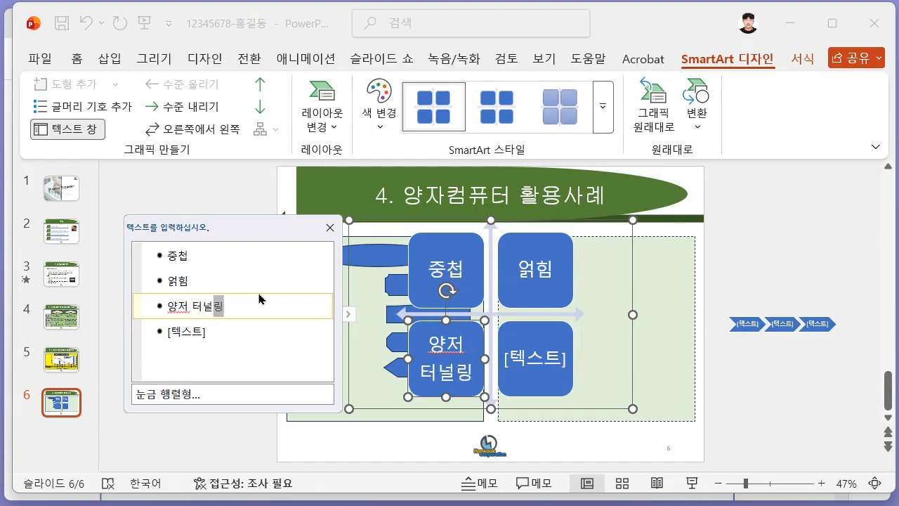
{"action": "key", "text": "Down"}
{"action": "key", "text": "alt+Tab"}
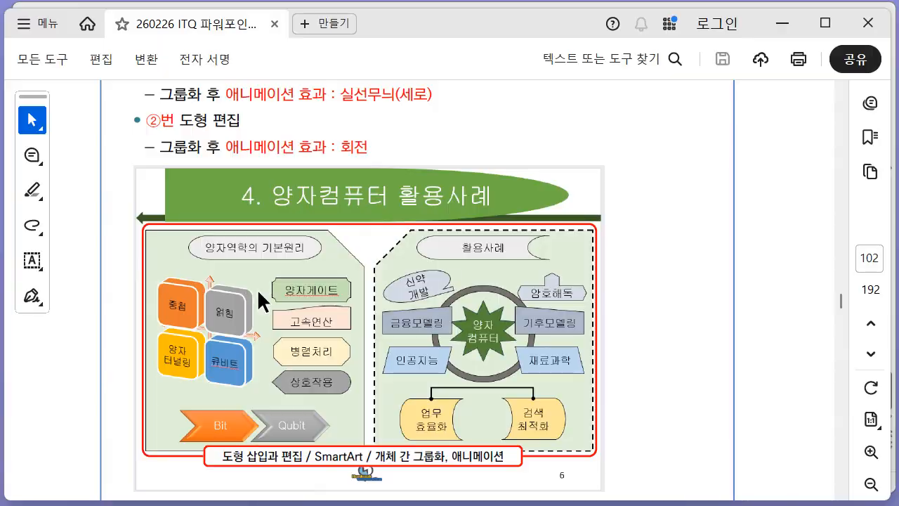
{"action": "key", "text": "alt+Tab"}
{"action": "key", "text": "Up"}
{"action": "key", "text": "BackSpace"}
{"action": "key", "text": "BackSpace"}
{"action": "key", "text": "BackSpace"}
{"action": "key", "text": "BackSpace"}
{"action": "key", "text": "BackSpace"}
{"action": "type", "text": "자 터널링"}
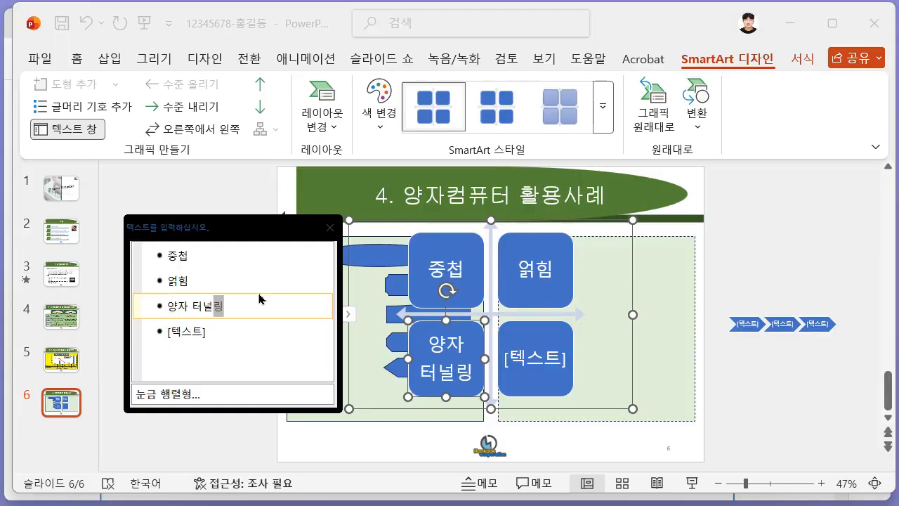
- Enter "큐비트" as the fourth item of the matrix SmartArt and close its text pane
{"action": "key", "text": "alt+Tab"}
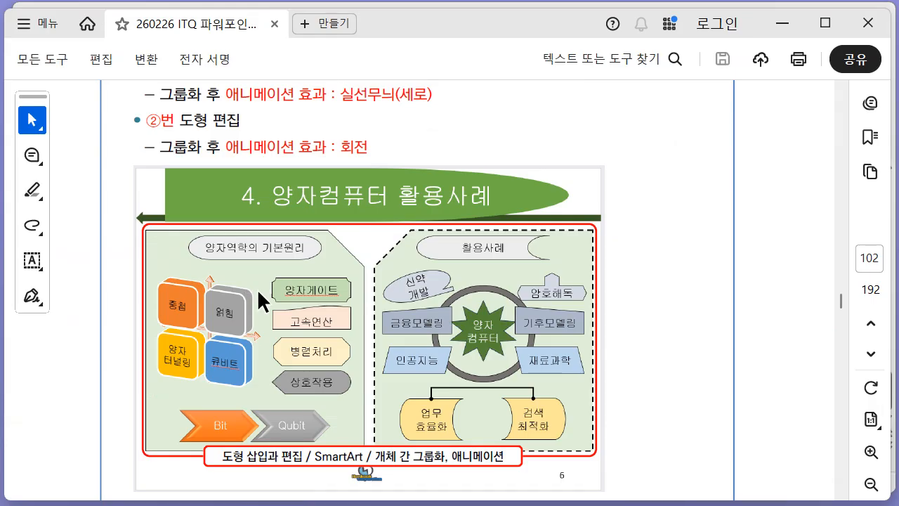
{"action": "key", "text": "alt+Tab"}
{"action": "key", "text": "Down"}
{"action": "type", "text": "큐비트"}
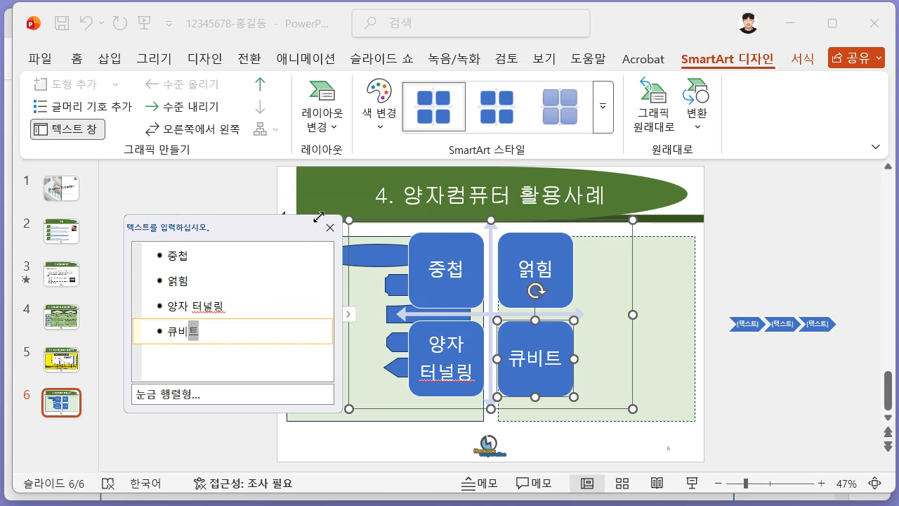
{"action": "left_click", "coordinate": [329, 227]}
- Recolour the matrix SmartArt with the orange, grey, yellow and blue colourful variation (색상형), as in the PDF sample
{"action": "key", "text": "alt+Tab"}
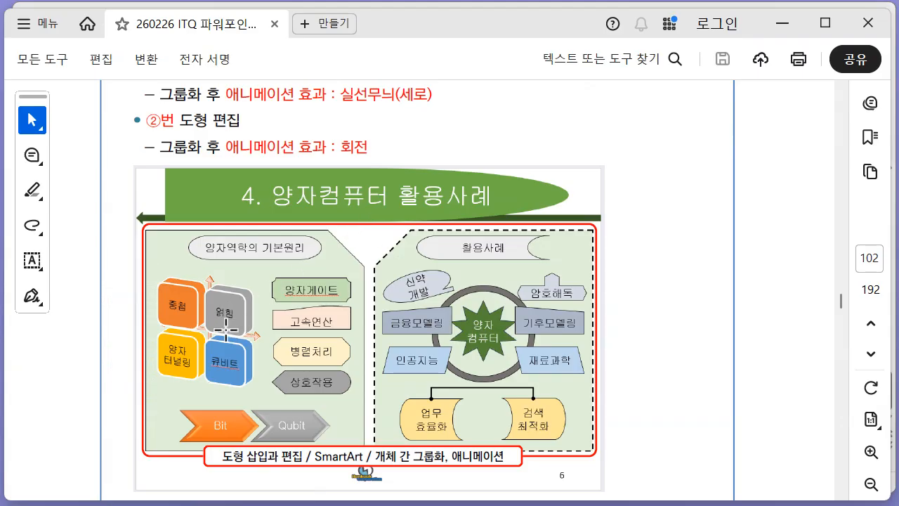
{"action": "key", "text": "alt+Tab"}
{"action": "left_click", "coordinate": [380, 109]}
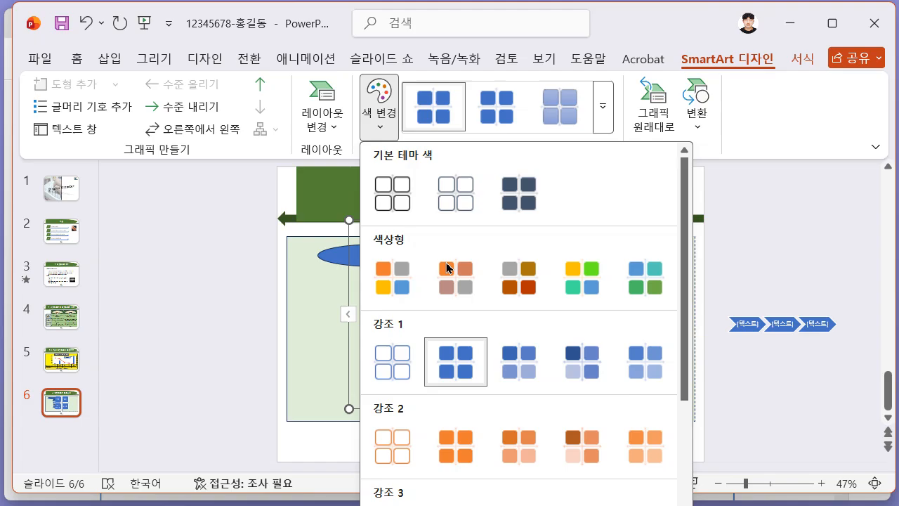
{"action": "left_click", "coordinate": [396, 282]}
- Look up the required SmartArt design in the PDF and apply the 3D brick style (3차원 벽돌) to the matrix graphic
{"action": "key", "text": "alt+Tab"}
{"action": "scroll", "coordinate": [262, 255], "scroll_direction": "up", "scroll_amount": 3}
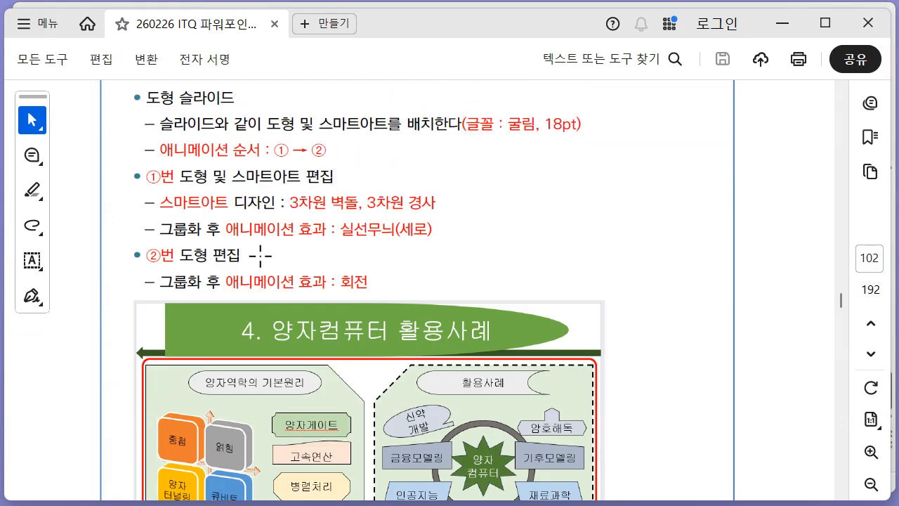
{"action": "scroll", "coordinate": [288, 208], "scroll_direction": "up", "scroll_amount": 1}
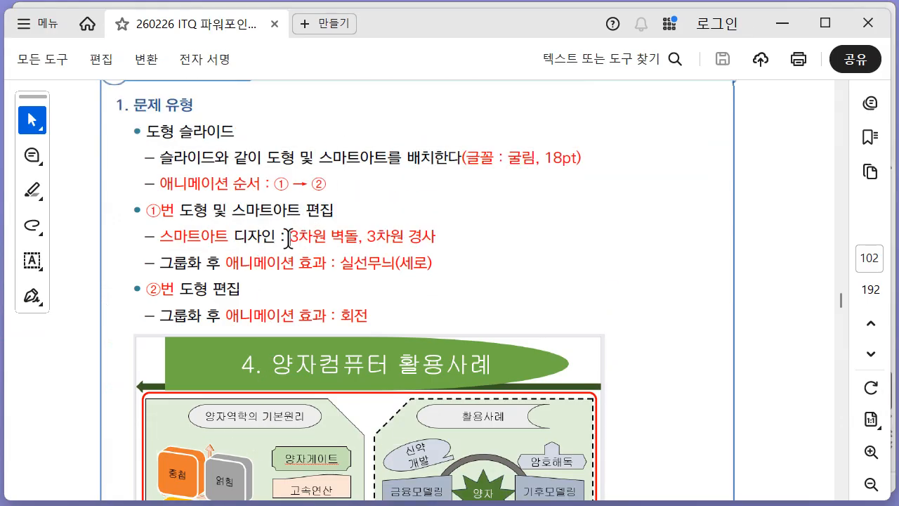
{"action": "left_click_drag", "start_coordinate": [288, 237], "coordinate": [357, 236]}
{"action": "scroll", "coordinate": [227, 386], "scroll_direction": "down", "scroll_amount": 3}
{"action": "scroll", "coordinate": [220, 387], "scroll_direction": "down", "scroll_amount": 3}
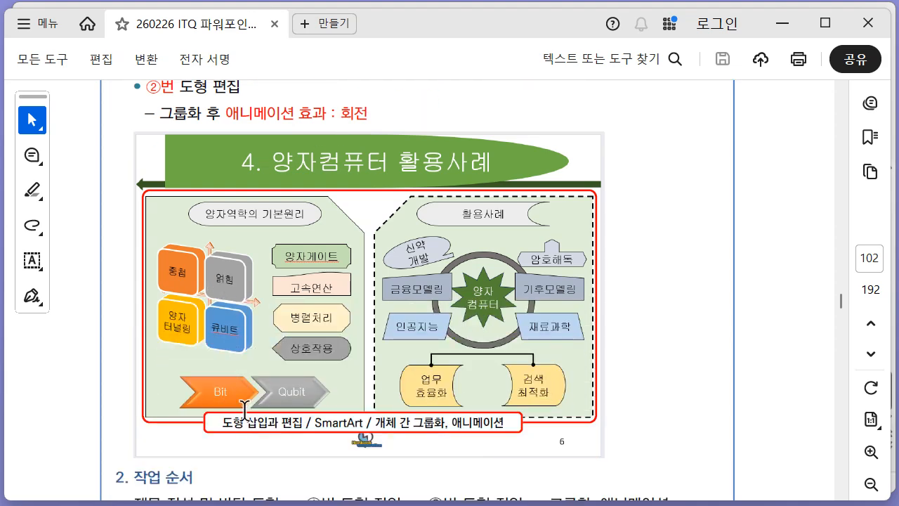
{"action": "scroll", "coordinate": [220, 387], "scroll_direction": "up", "scroll_amount": 3}
{"action": "key", "text": "alt+Tab"}
{"action": "left_click", "coordinate": [611, 110]}
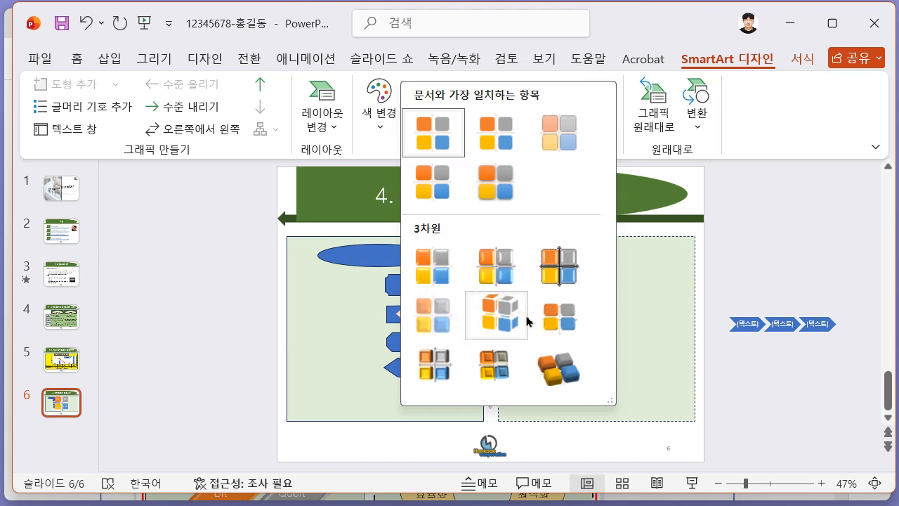
{"action": "left_click", "coordinate": [493, 321]}
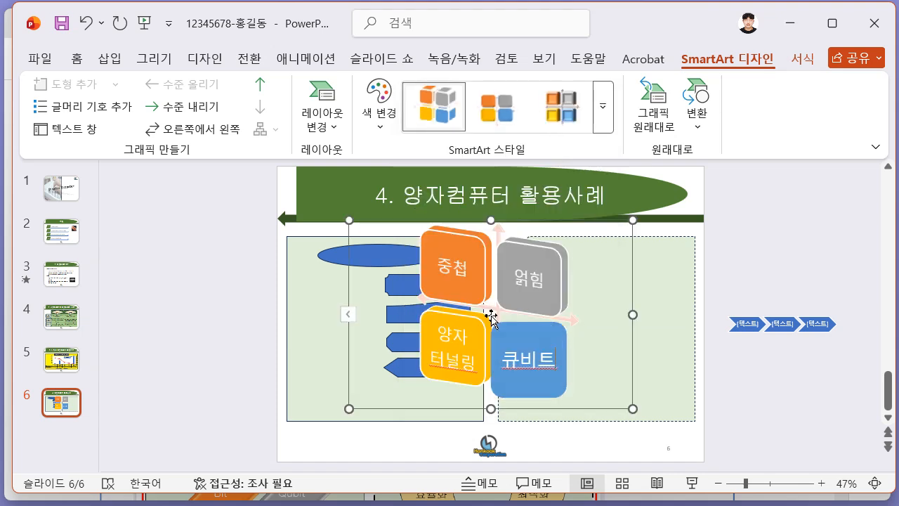
{"action": "key", "text": "alt+Tab"}
{"action": "key", "text": "alt+Tab"}
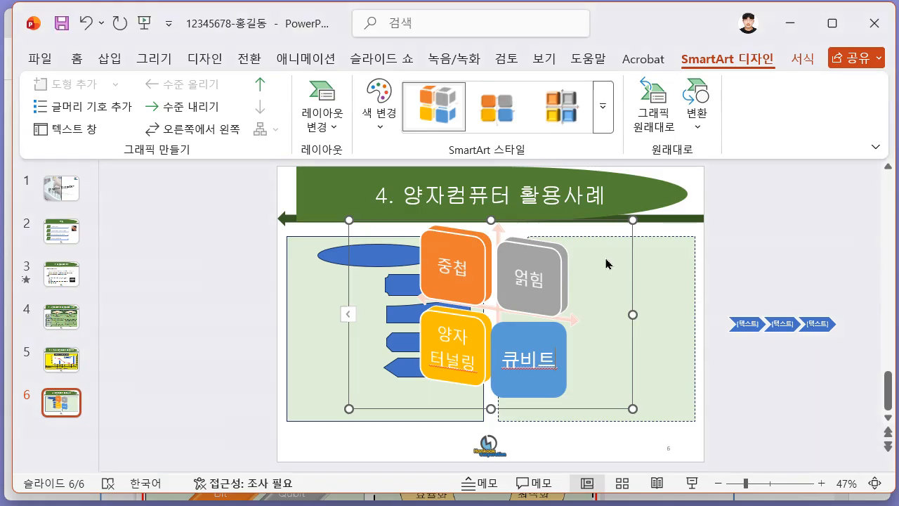
{"action": "left_click", "coordinate": [632, 271]}
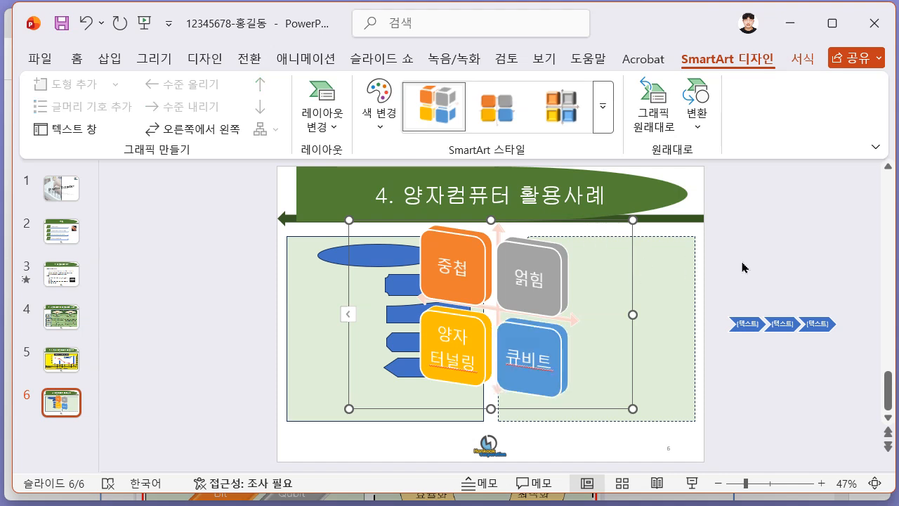
- Shrink the matrix SmartArt and place it in the left panel beside the column of four small shapes
{"action": "left_click_drag", "start_coordinate": [347, 218], "coordinate": [512, 323]}
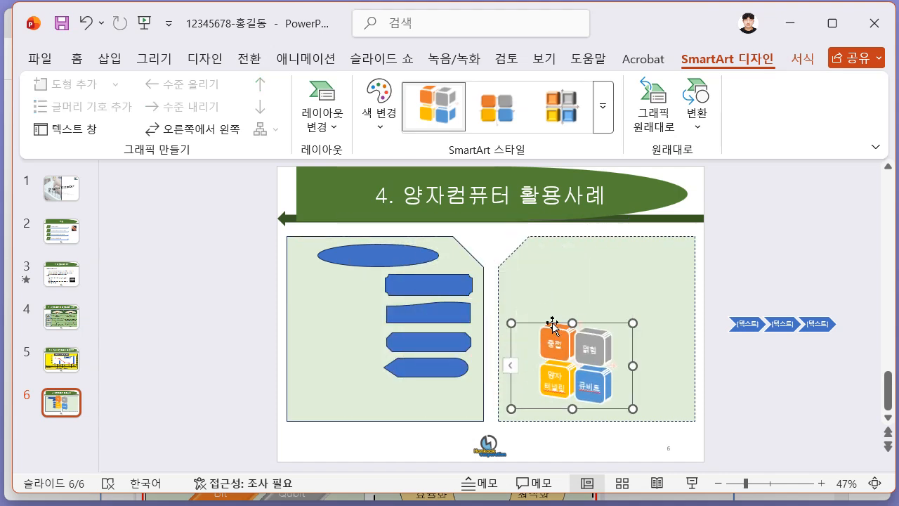
{"action": "left_click_drag", "start_coordinate": [583, 321], "coordinate": [345, 281]}
{"action": "key", "text": "alt+Tab"}
{"action": "key", "text": "alt+Tab"}
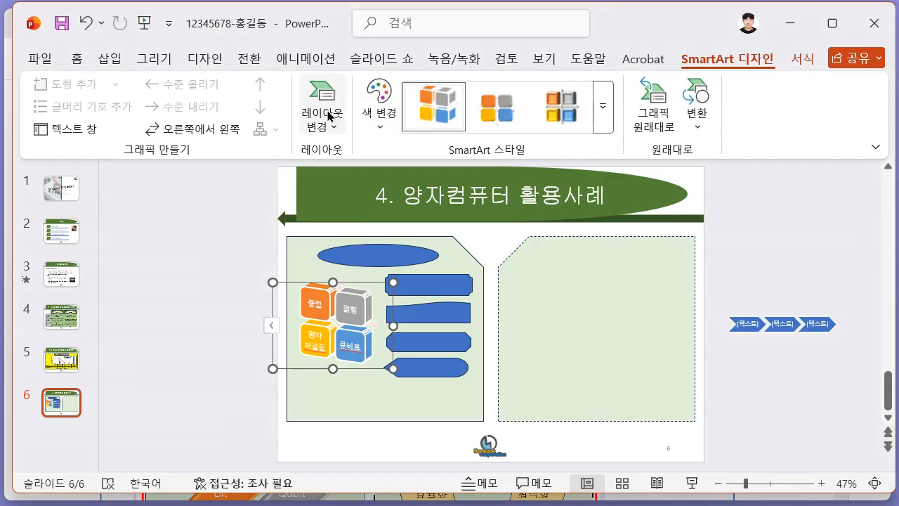
- Set the matrix SmartArt's text colour to black and check the font requirements in the PDF instructions
{"action": "left_click", "coordinate": [74, 59]}
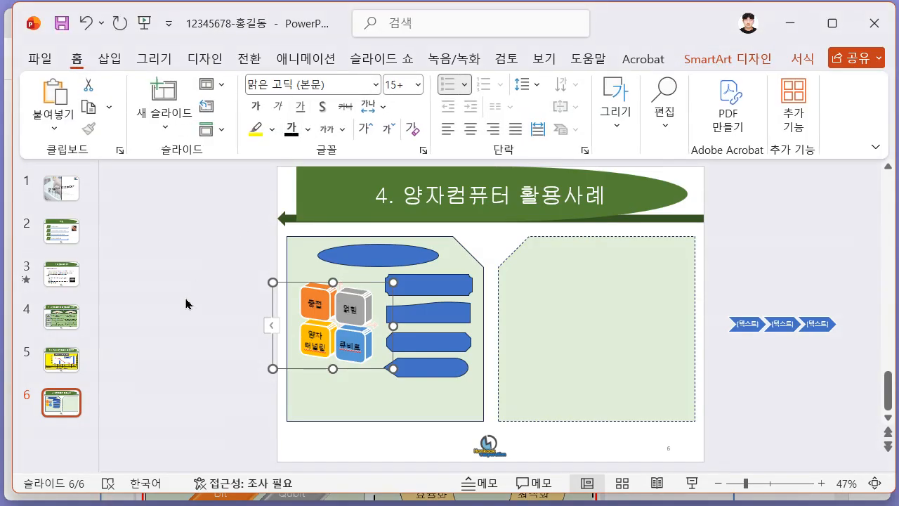
{"action": "key", "text": "alt+Tab"}
{"action": "scroll", "coordinate": [374, 173], "scroll_direction": "up", "scroll_amount": 4}
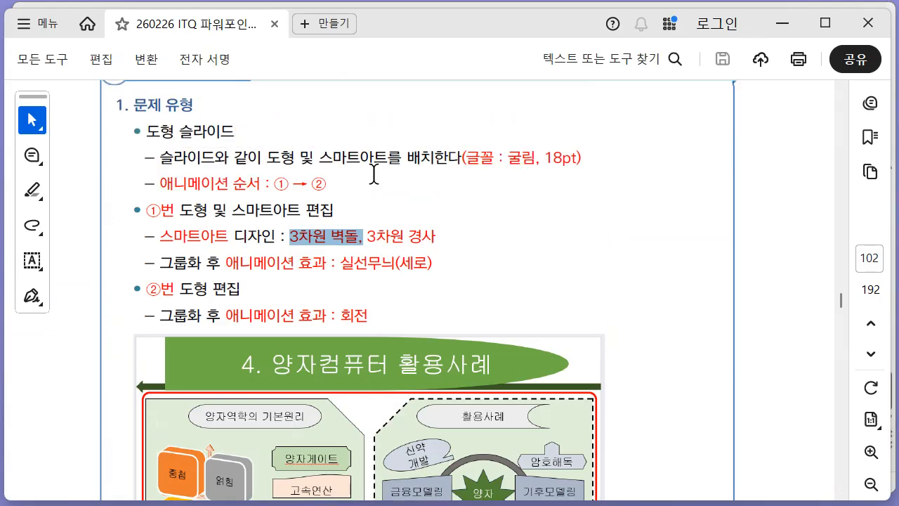
{"action": "scroll", "coordinate": [532, 166], "scroll_direction": "down", "scroll_amount": 6}
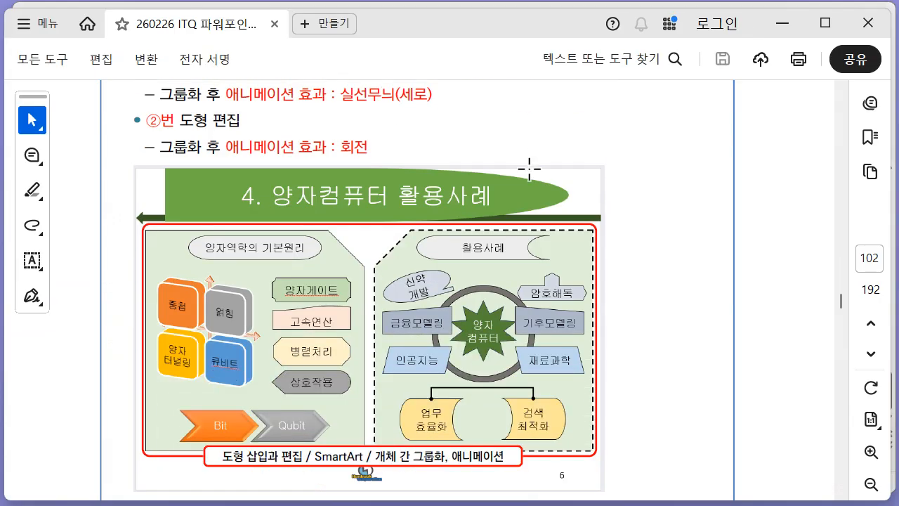
{"action": "key", "text": "alt+Tab"}
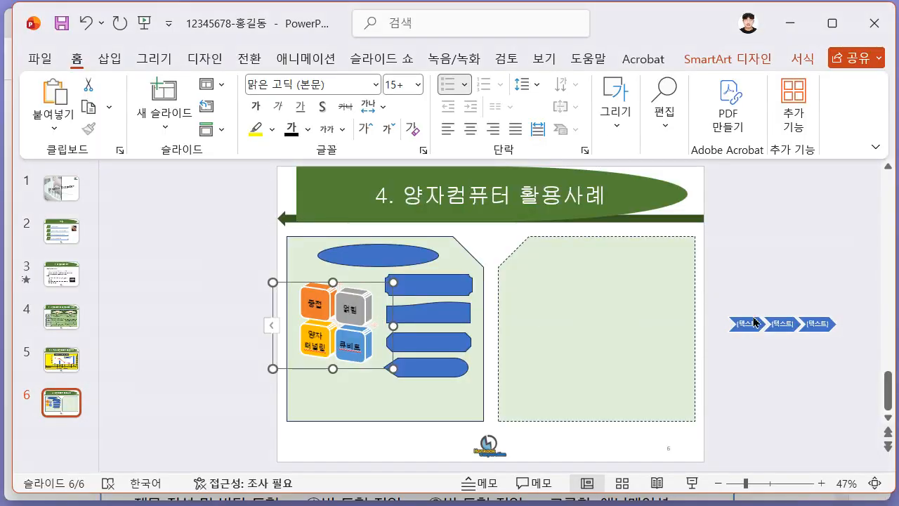
- Enter "Bit" as the first item of the chevron SmartArt parked beside the slide
{"action": "left_click", "coordinate": [759, 322]}
{"action": "left_click", "coordinate": [728, 324]}
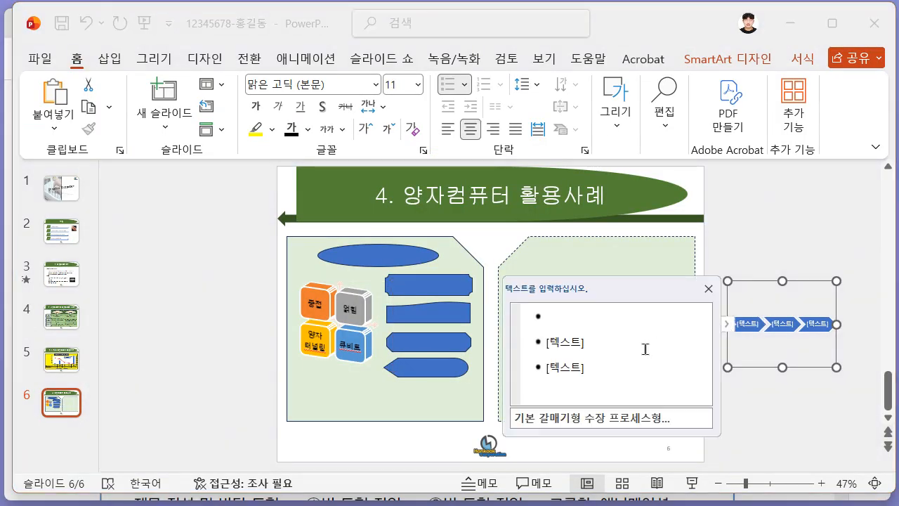
{"action": "key", "text": "alt+Tab"}
{"action": "key", "text": "alt+Tab"}
{"action": "type", "text": "B"}
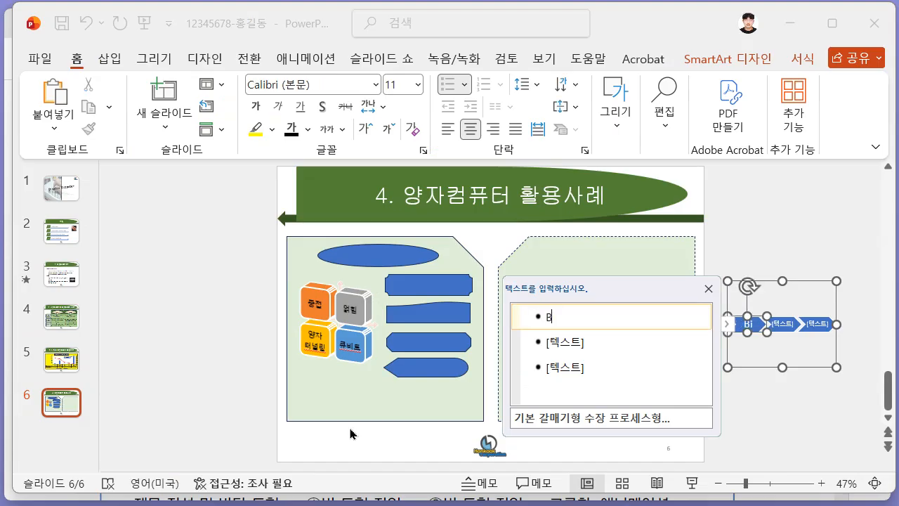
{"action": "type", "text": "it"}
{"action": "key", "text": "alt+Tab"}
{"action": "key", "text": "alt+Tab"}
- Enter "Qubit" as the second item of the chevron SmartArt, correcting mistyped letters against the PDF sample
{"action": "key", "text": "Down"}
{"action": "type", "text": "WQ"}
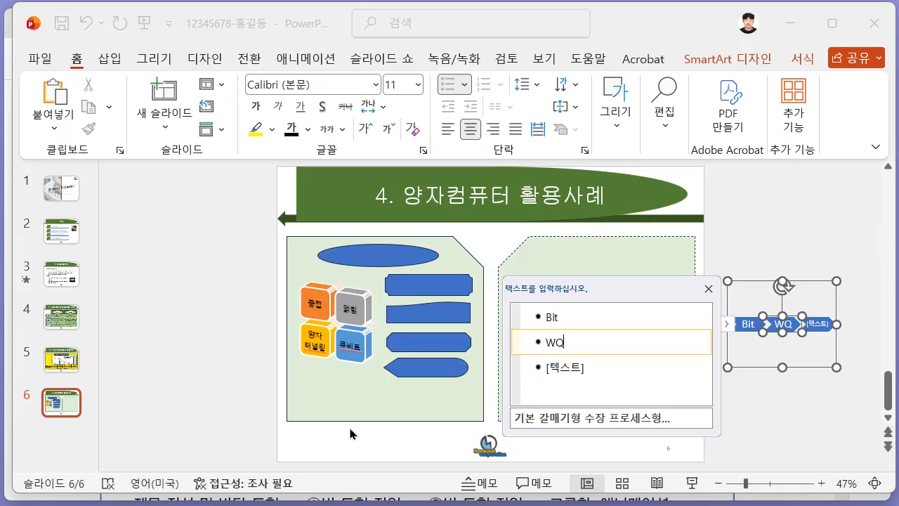
{"action": "key", "text": "BackSpace"}
{"action": "key", "text": "BackSpace"}
{"action": "type", "text": "QWu"}
{"action": "key", "text": "alt+Tab"}
{"action": "key", "text": "alt+Tab"}
{"action": "key", "text": "BackSpace"}
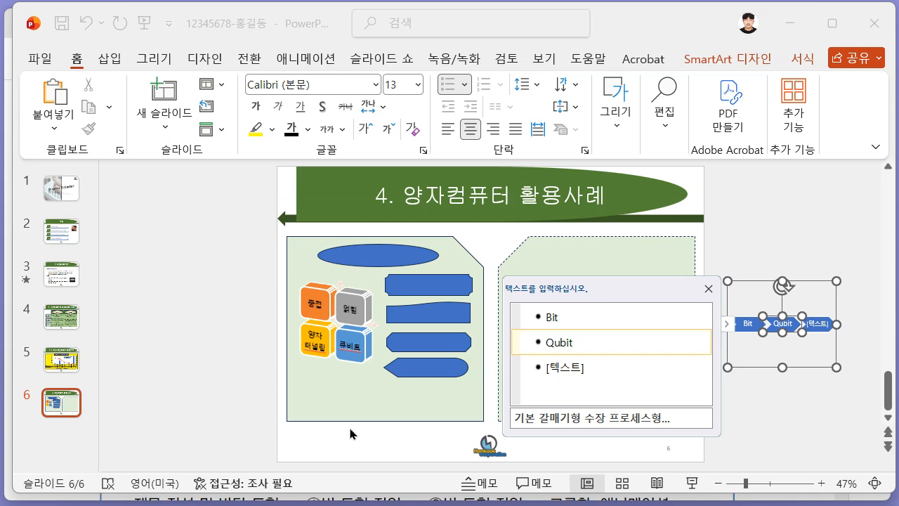
- Delete the empty third item from the chevron SmartArt and compare the result with the PDF sample
{"action": "key", "text": "Down"}
{"action": "key", "text": "BackSpace"}
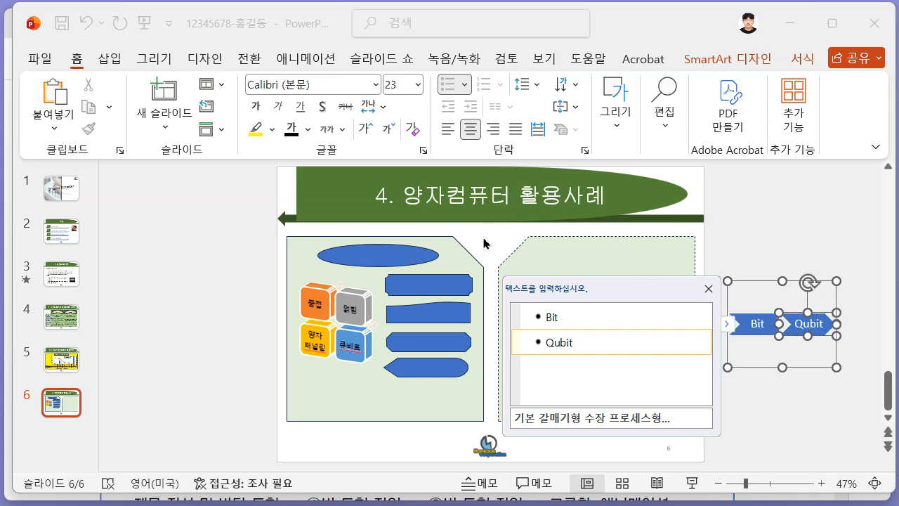
{"action": "key", "text": "alt+Tab"}
{"action": "key", "text": "alt+Tab"}
- Recolour the chevron SmartArt with the colourful orange-and-grey variation and close its text entry pane
{"action": "left_click", "coordinate": [724, 59]}
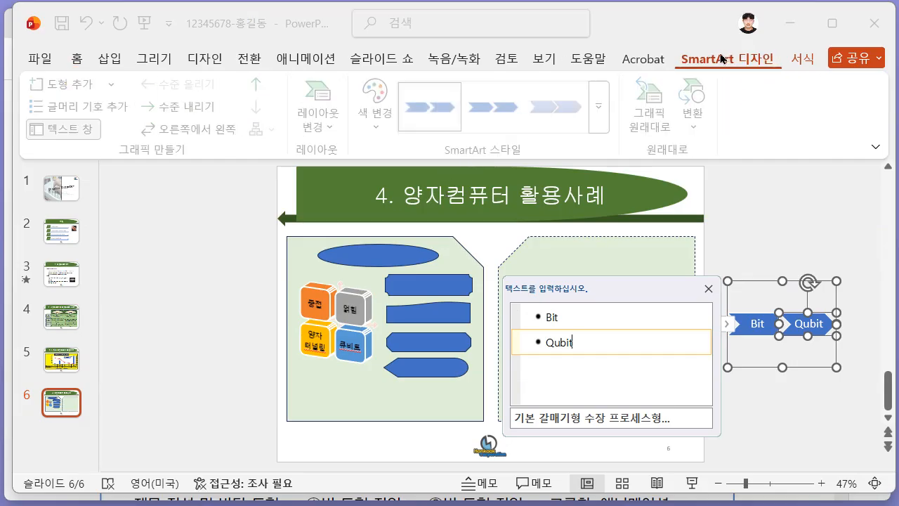
{"action": "left_click", "coordinate": [379, 102]}
{"action": "left_click", "coordinate": [391, 281]}
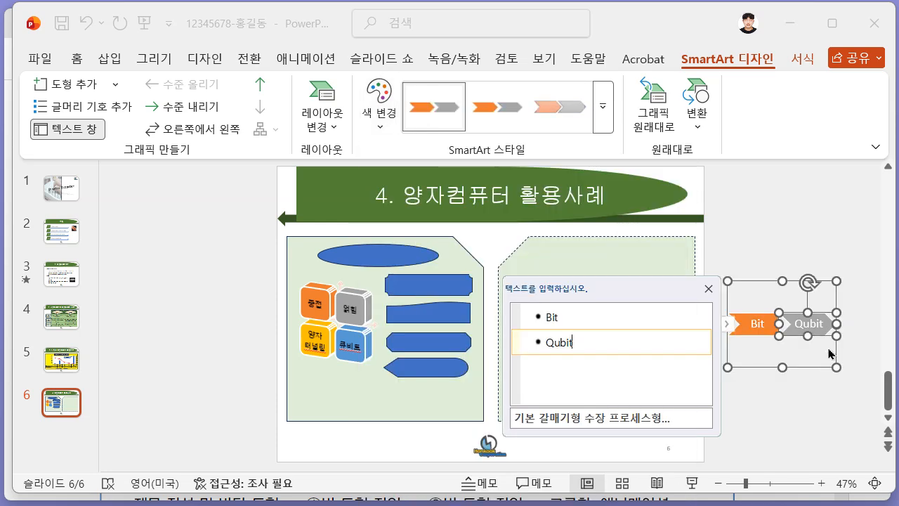
{"action": "left_click", "coordinate": [77, 59]}
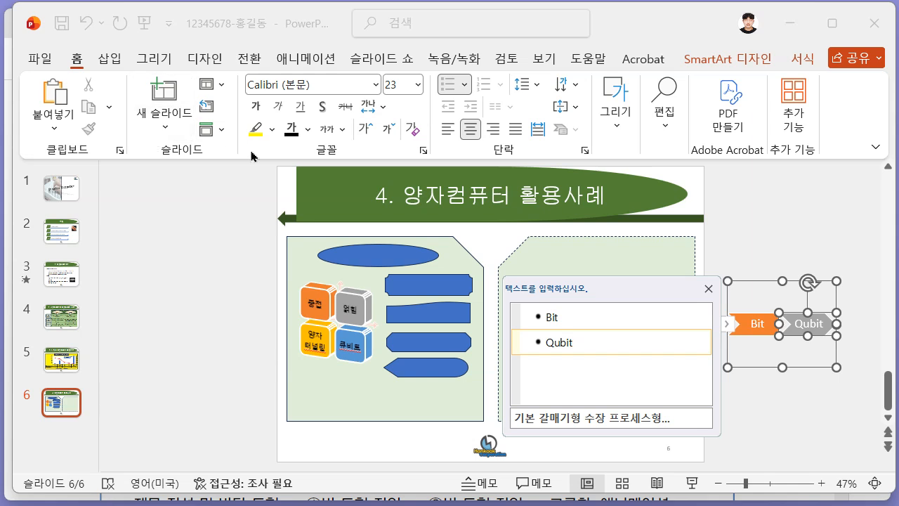
{"action": "left_click", "coordinate": [711, 290]}
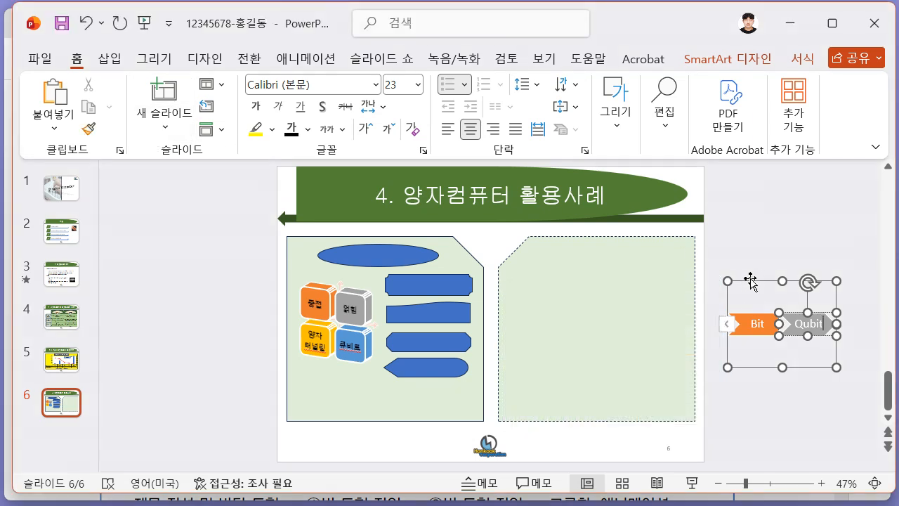
- Move the chevron SmartArt into the left panel below the matrix and apply the required 3D style 경사
{"action": "left_click_drag", "start_coordinate": [751, 284], "coordinate": [352, 355]}
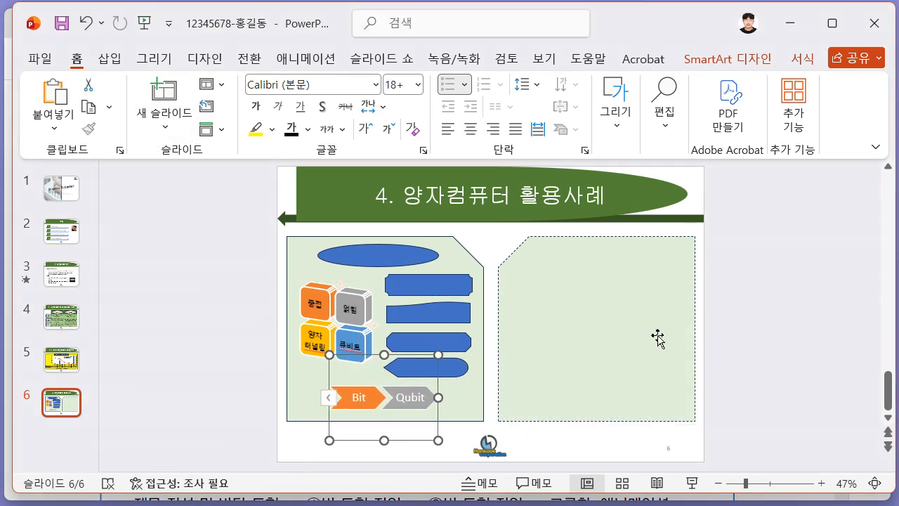
{"action": "key", "text": "alt+Tab"}
{"action": "scroll", "coordinate": [362, 200], "scroll_direction": "up", "scroll_amount": 5}
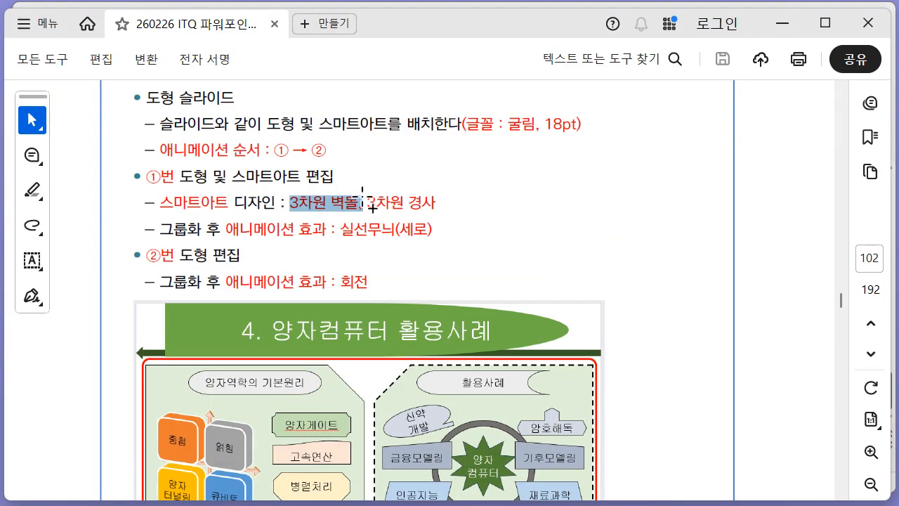
{"action": "key", "text": "alt+Tab"}
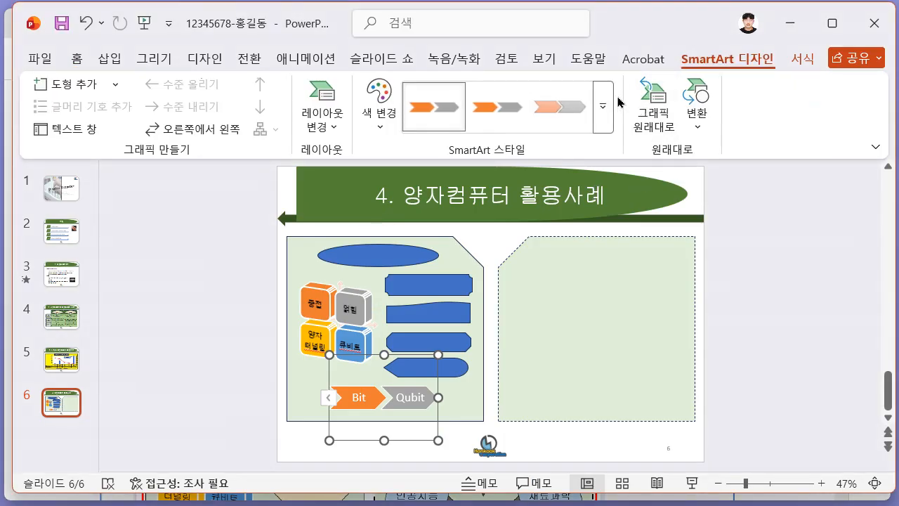
{"action": "left_click", "coordinate": [608, 132]}
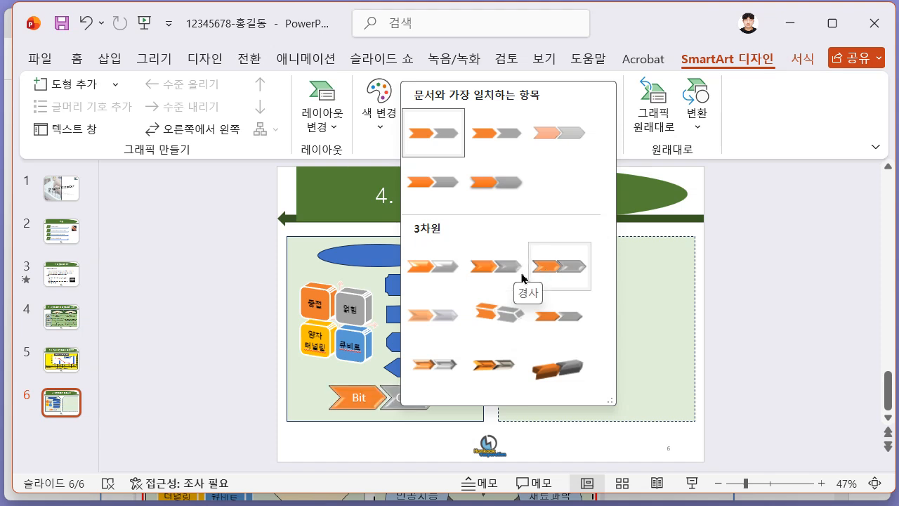
{"action": "left_click", "coordinate": [494, 275]}
{"action": "left_click", "coordinate": [207, 353]}
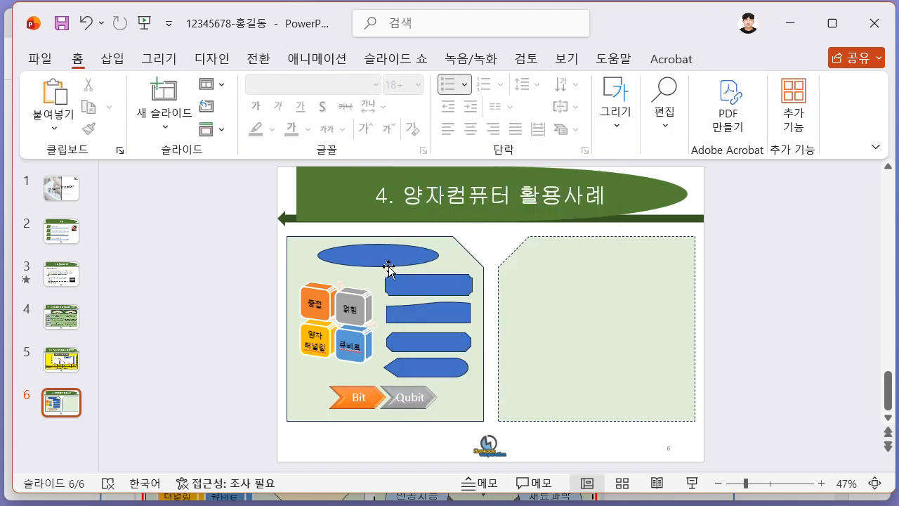
- Draw a flowchart stored data shape beside the slide and place it at the top of the right panel as the heading
{"action": "key", "text": "alt+Tab"}
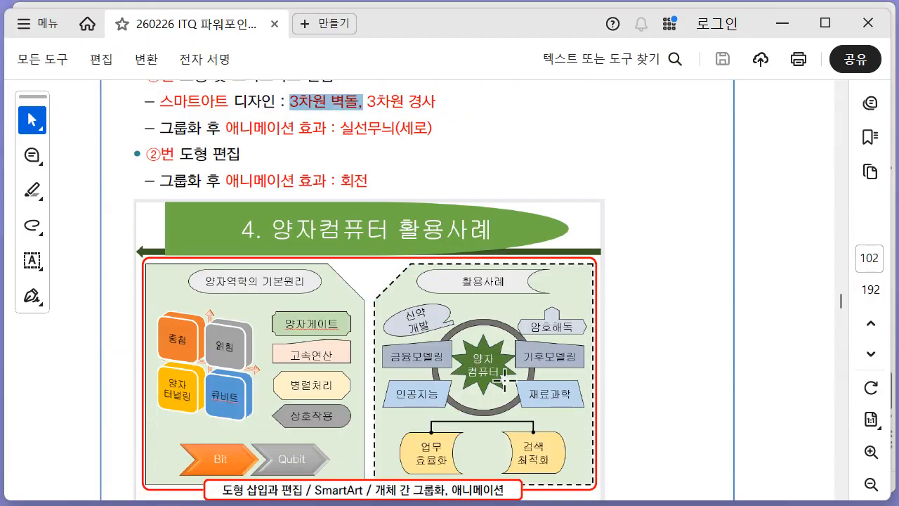
{"action": "scroll", "coordinate": [503, 380], "scroll_direction": "down", "scroll_amount": 1}
{"action": "key", "text": "alt+Tab"}
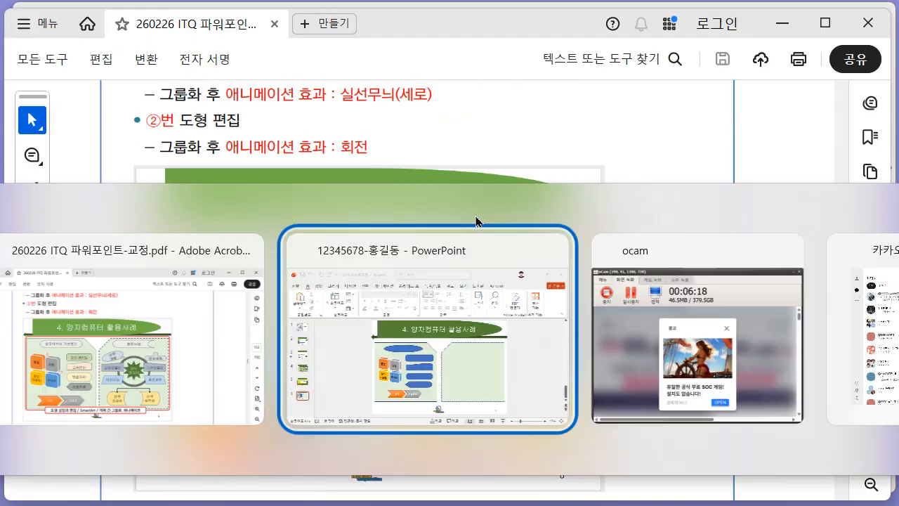
{"action": "left_click", "coordinate": [118, 59]}
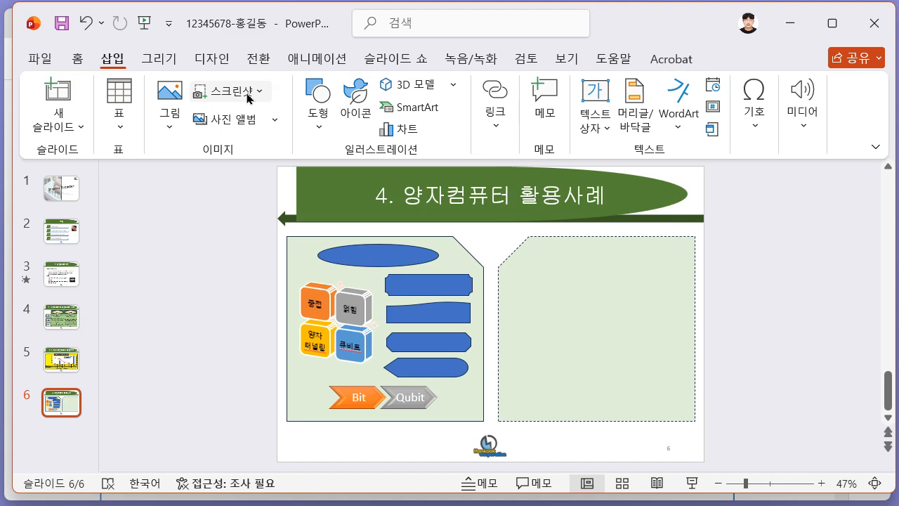
{"action": "left_click", "coordinate": [318, 106]}
{"action": "scroll", "coordinate": [435, 303], "scroll_direction": "down", "scroll_amount": 3}
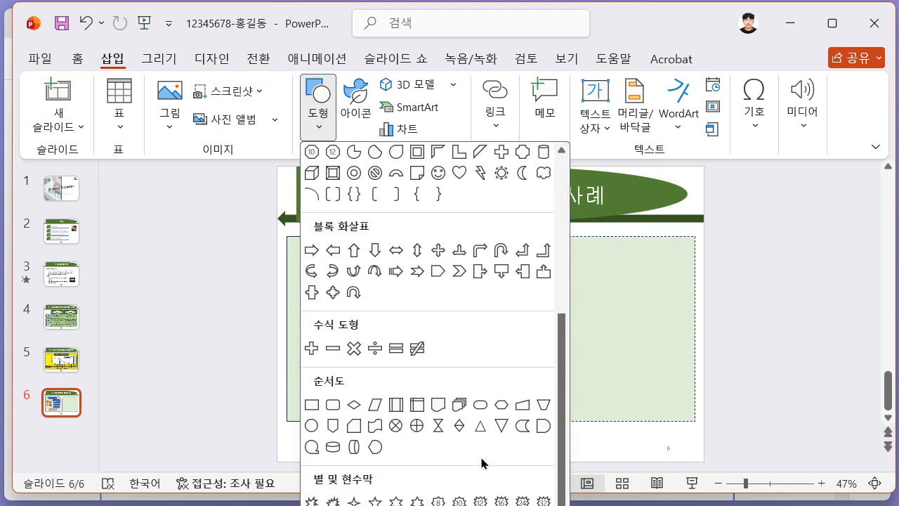
{"action": "left_click", "coordinate": [522, 425]}
{"action": "left_click_drag", "start_coordinate": [746, 237], "coordinate": [856, 262]}
{"action": "left_click_drag", "start_coordinate": [774, 258], "coordinate": [605, 261]}
- Check the ring in the PDF sample and draw a hollow circle shape in the empty area beside the slide
{"action": "key", "text": "alt+Tab"}
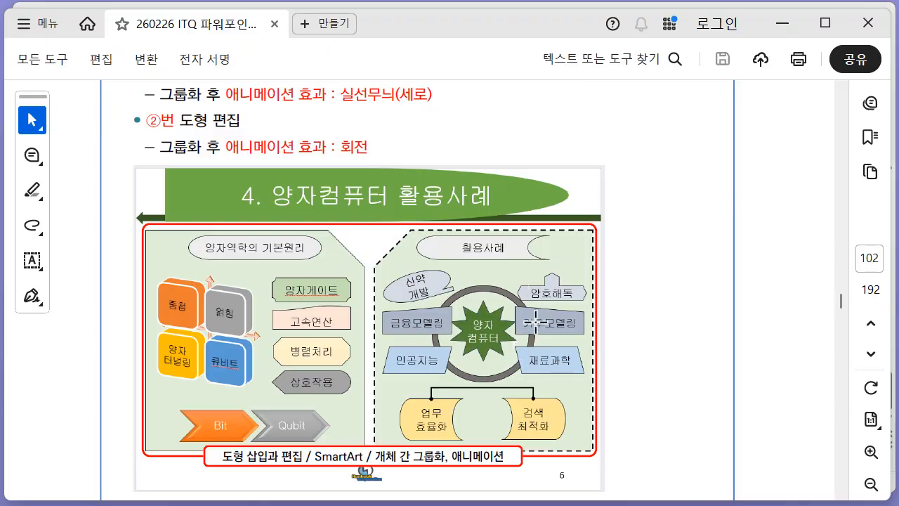
{"action": "key", "text": "alt+Tab"}
{"action": "left_click", "coordinate": [113, 59]}
{"action": "left_click", "coordinate": [330, 134]}
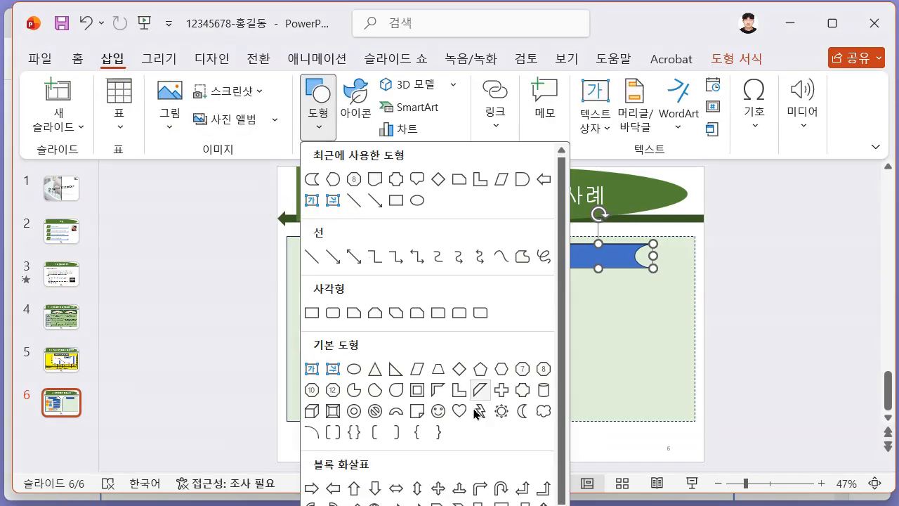
{"action": "left_click", "coordinate": [354, 411]}
{"action": "left_click_drag", "start_coordinate": [157, 285], "coordinate": [261, 385]}
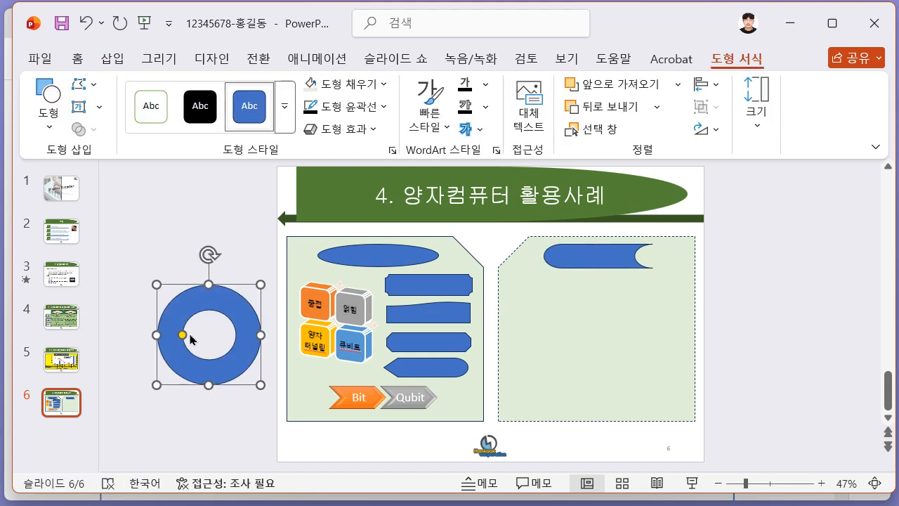